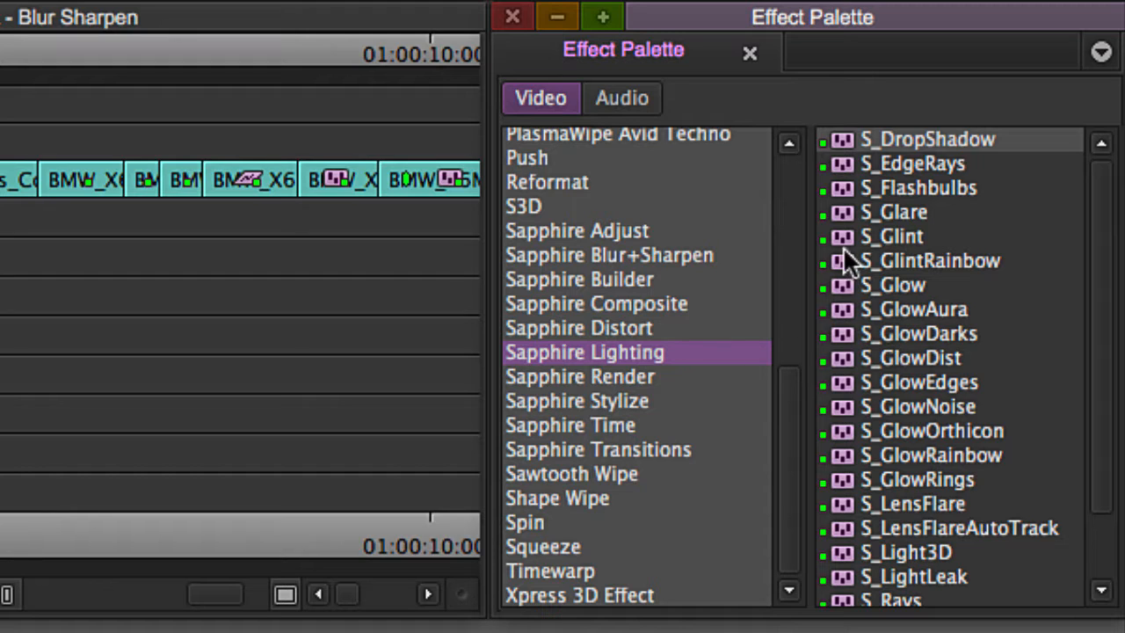
Try the Sapphire Lighting S_Glint effect on the wheel close-up clip at about 01:00:05:16
{"action": "left_click", "coordinate": [888, 236]}
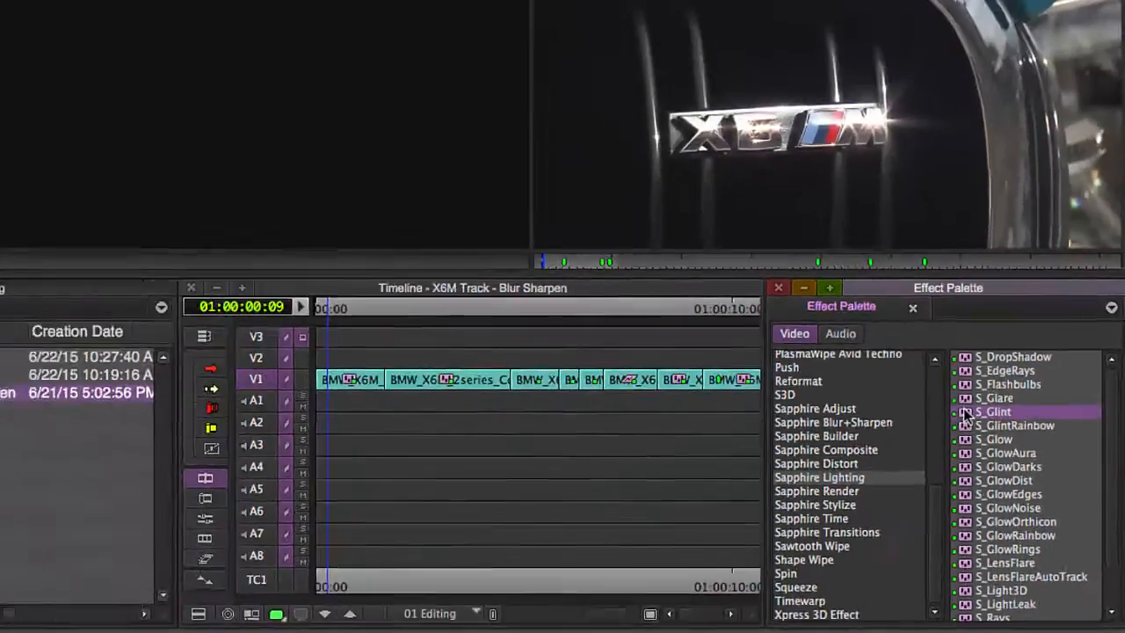
{"action": "left_click_drag", "start_coordinate": [843, 237], "coordinate": [89, 180]}
{"action": "mouse_move", "coordinate": [636, 424]}
{"action": "left_mouse_down"}
{"action": "mouse_move", "coordinate": [652, 432]}
{"action": "mouse_move", "coordinate": [643, 439]}
{"action": "left_mouse_up"}
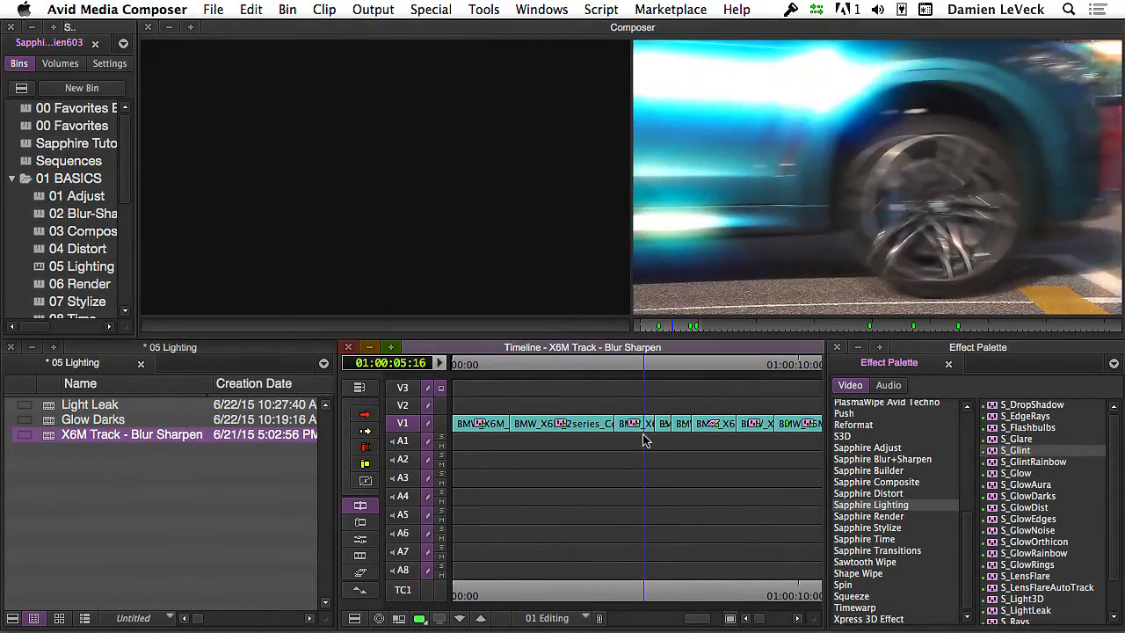
{"action": "key", "text": "super+z"}
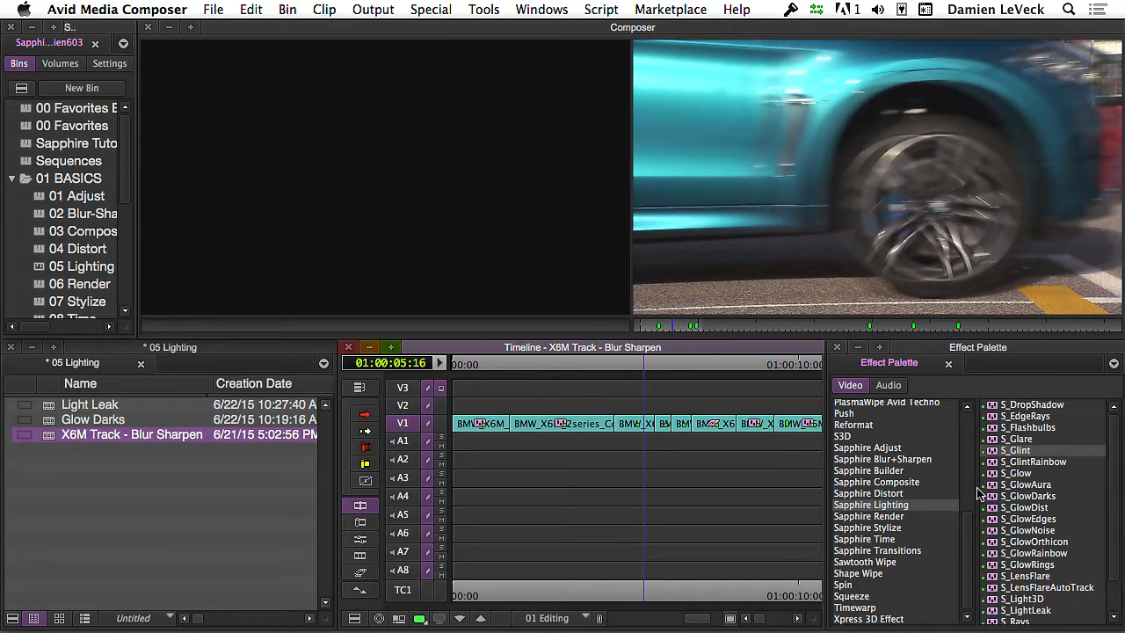
{"action": "left_click_drag", "start_coordinate": [991, 453], "coordinate": [646, 426]}
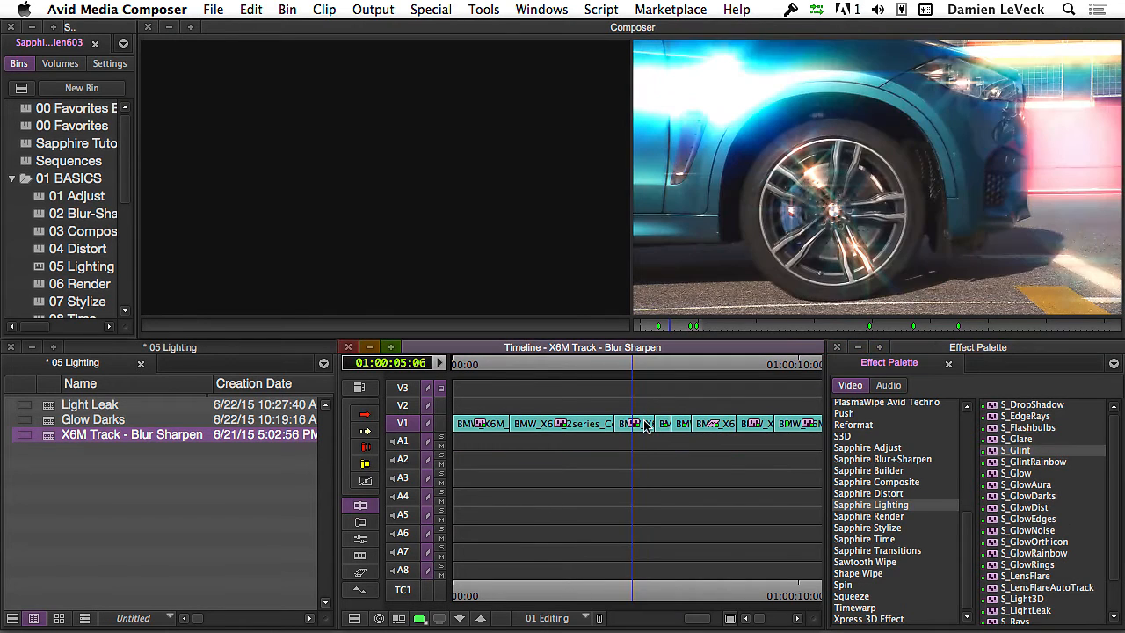
{"action": "key", "text": "super+z"}
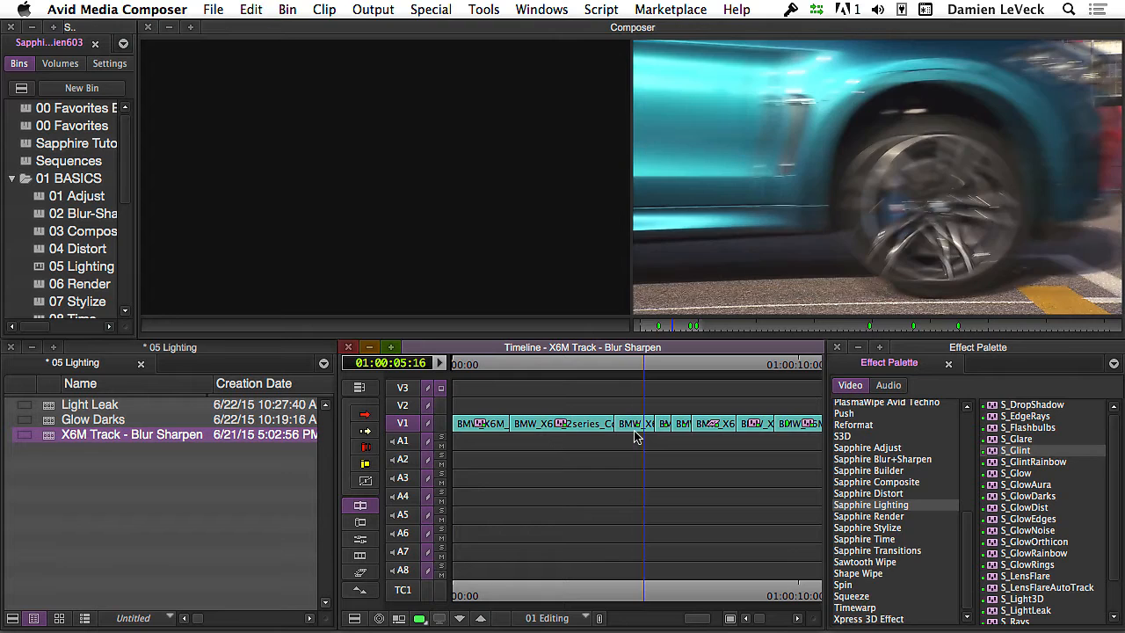
Play the sequence from its start and check the clips up to about 01:00:09:28 for a suitable glint shot
{"action": "key", "text": "Home"}
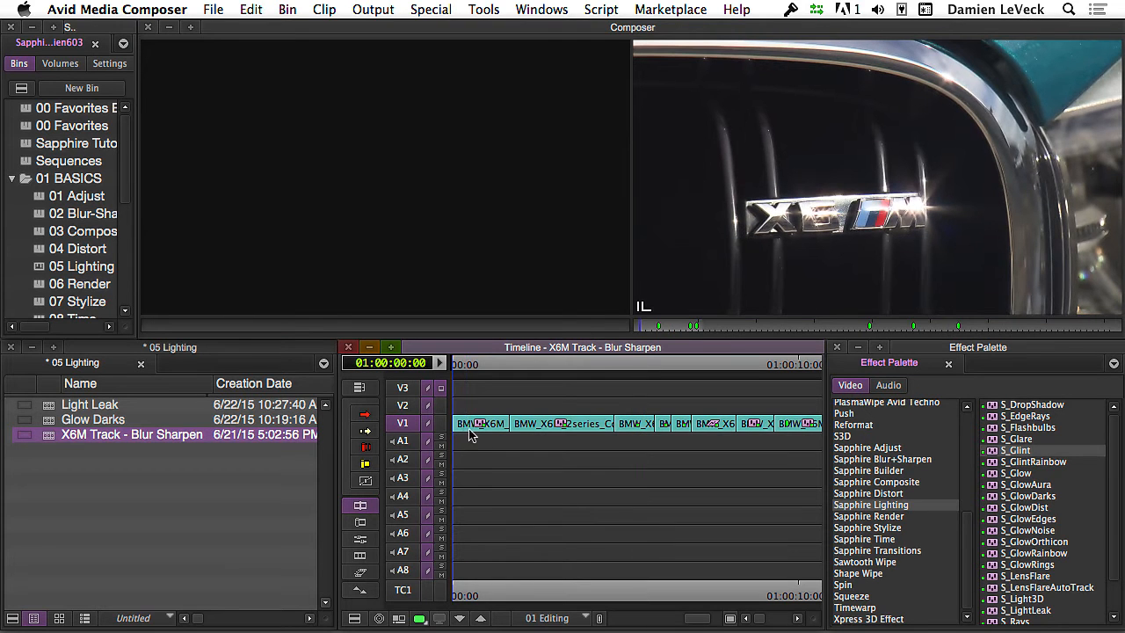
{"action": "key", "text": "space"}
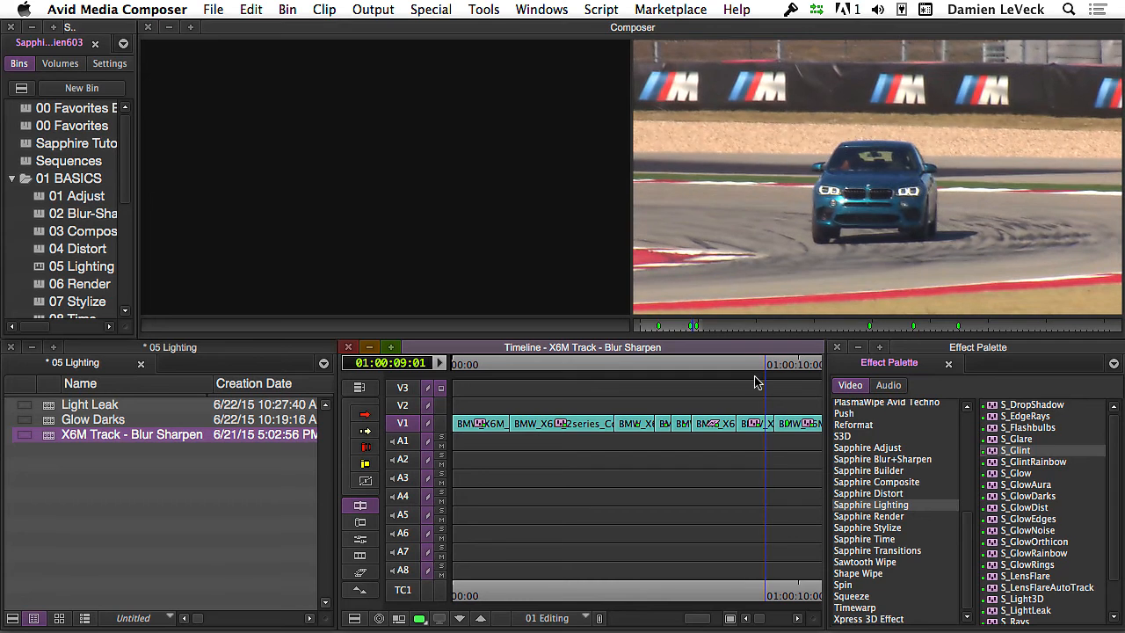
{"action": "key", "text": "space"}
{"action": "key", "text": "space"}
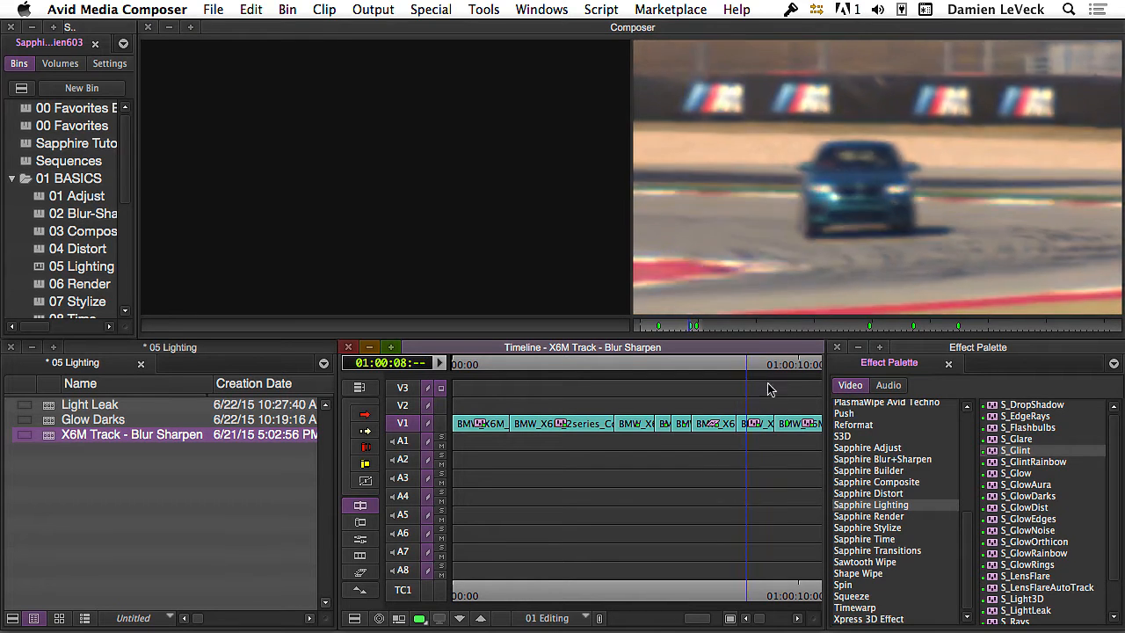
{"action": "key", "text": "space"}
{"action": "left_click", "coordinate": [796, 437]}
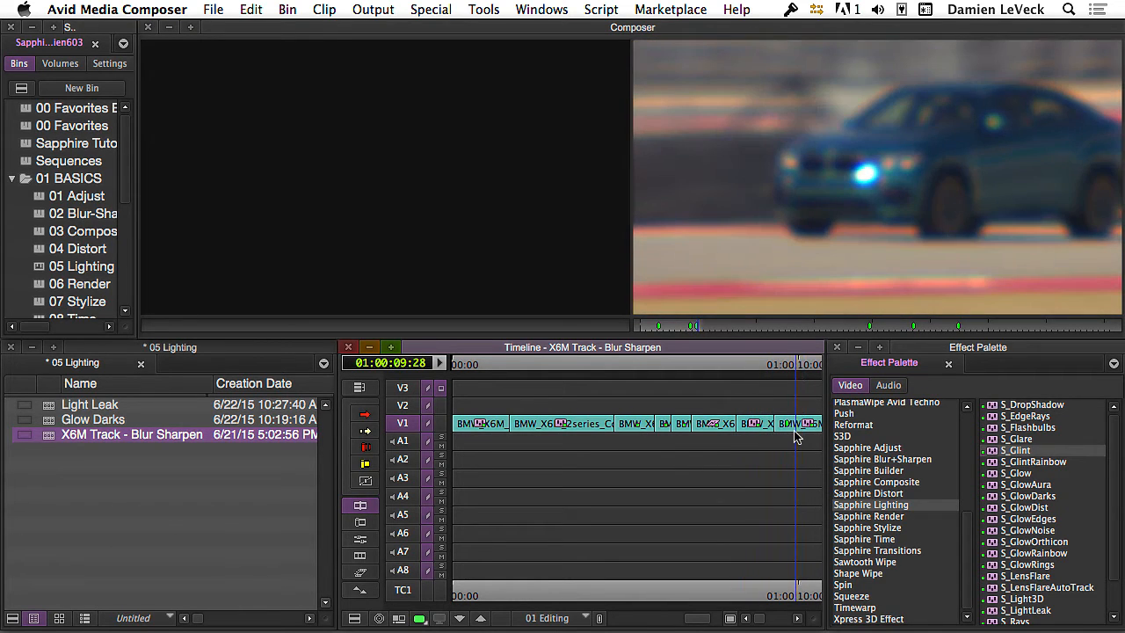
Apply the S_Glint effect to the BMW track clip that starts just before 01:00:09:15 on V1
{"action": "key", "text": "Up"}
{"action": "key", "text": "Up"}
{"action": "mouse_move", "coordinate": [631, 430]}
{"action": "left_mouse_down"}
{"action": "mouse_move", "coordinate": [599, 440]}
{"action": "mouse_move", "coordinate": [686, 439]}
{"action": "mouse_move", "coordinate": [595, 448]}
{"action": "mouse_move", "coordinate": [636, 447]}
{"action": "left_mouse_up"}
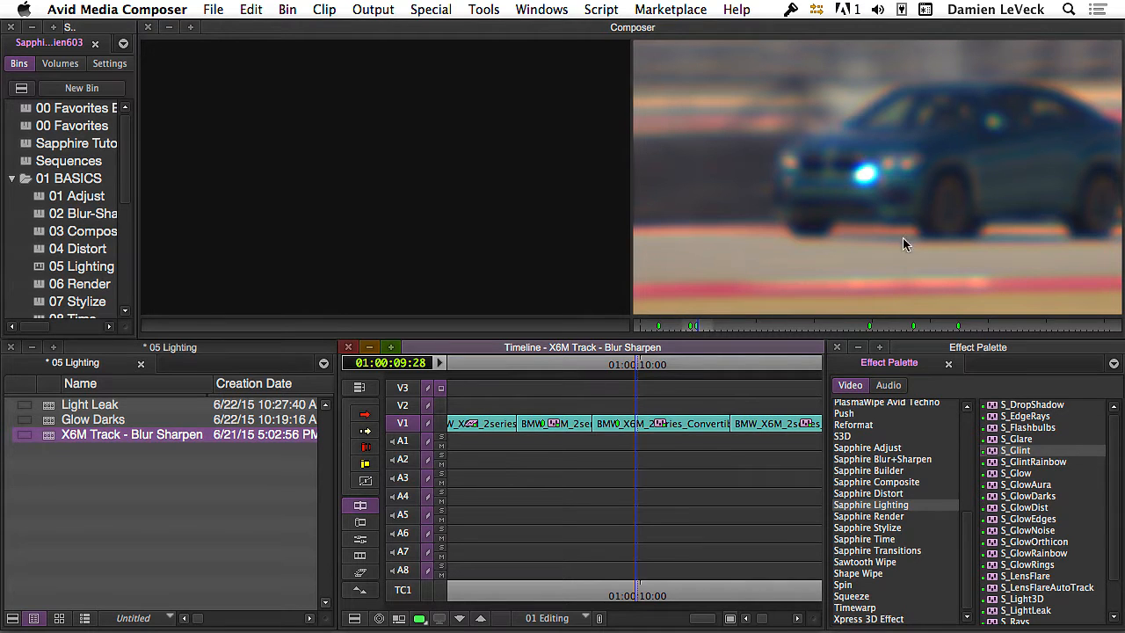
{"action": "left_click", "coordinate": [620, 425]}
{"action": "left_click", "coordinate": [992, 450]}
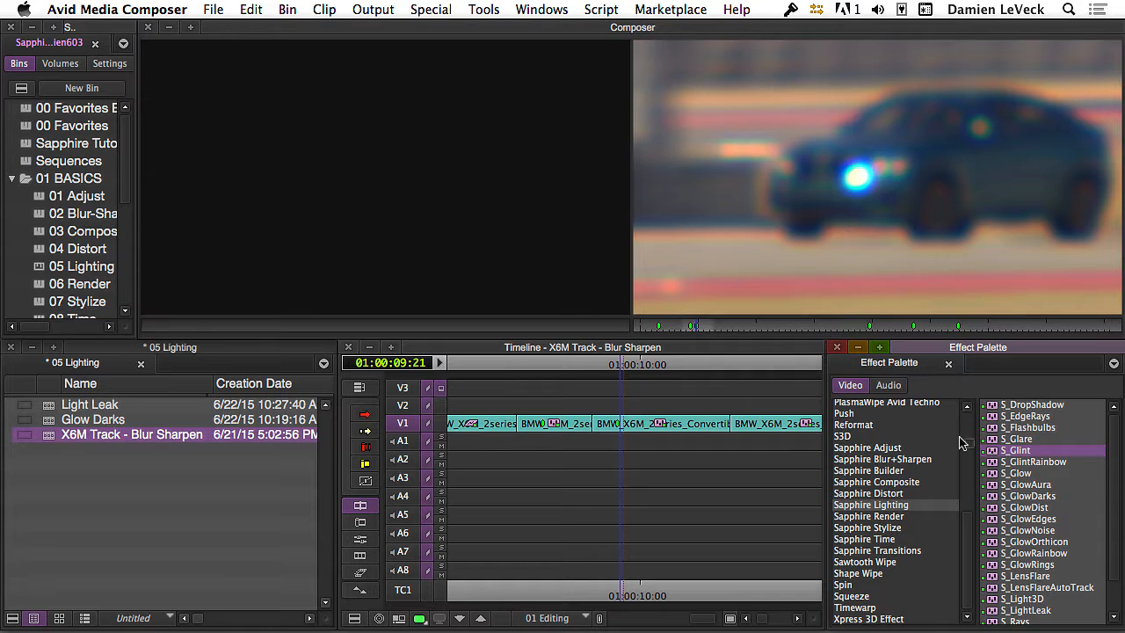
{"action": "left_click_drag", "start_coordinate": [962, 442], "coordinate": [596, 431]}
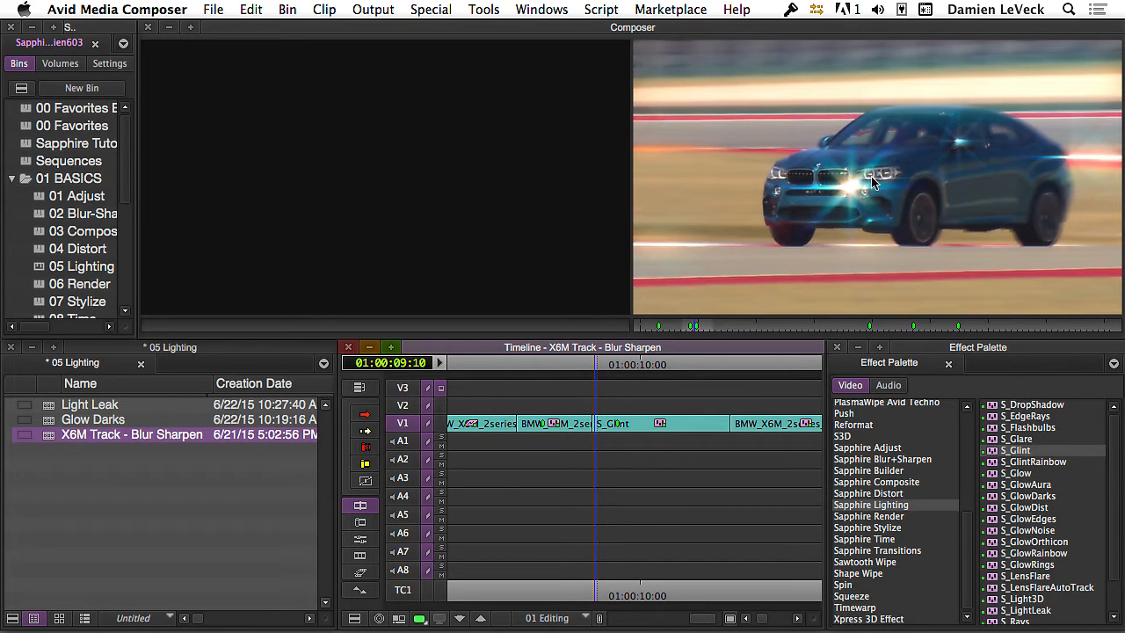
Open the clip's S_Glint settings and resize the on-image rings to about 0.864 overall, 1.452 green and 1.943 blue
{"action": "left_click", "coordinate": [612, 427]}
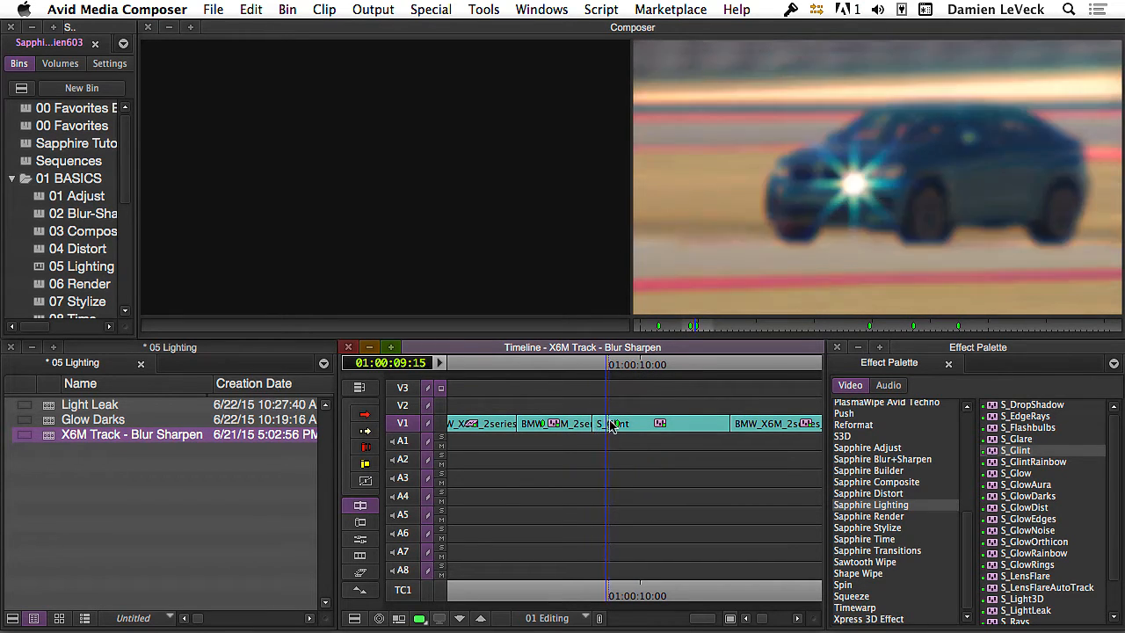
{"action": "key", "text": "shift+F10"}
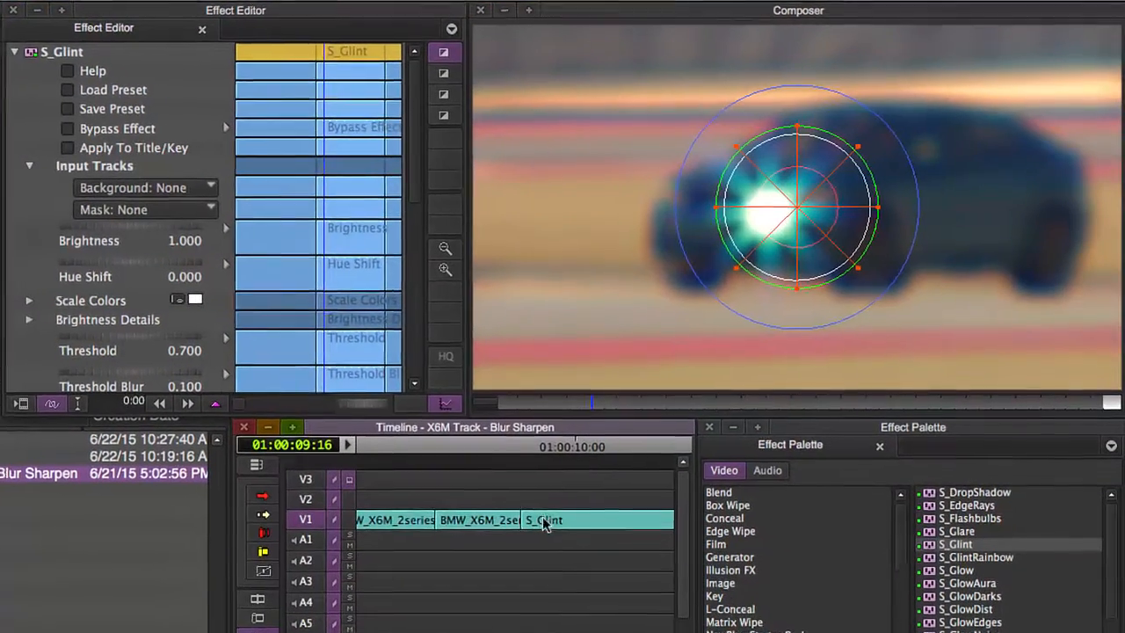
{"action": "left_click", "coordinate": [613, 475]}
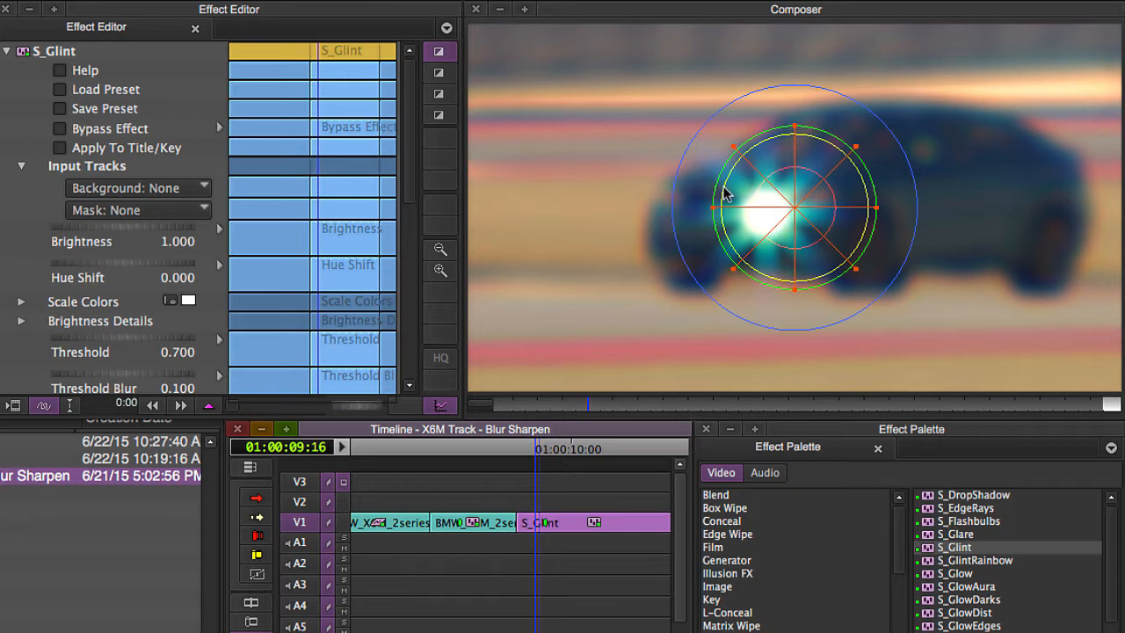
{"action": "left_click_drag", "start_coordinate": [678, 188], "coordinate": [741, 244]}
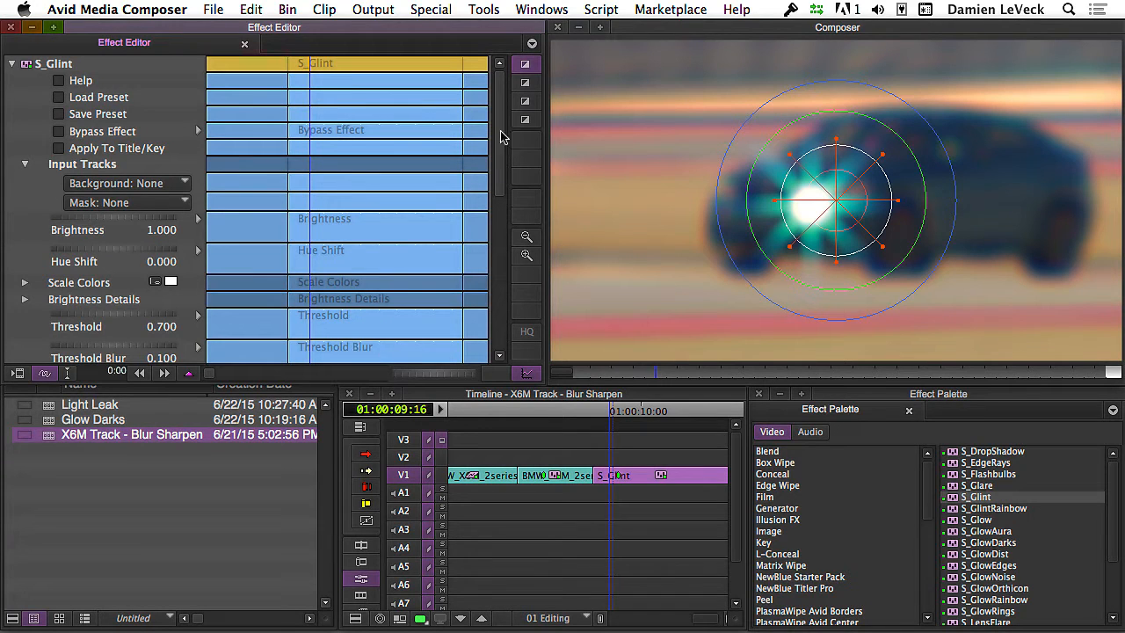
Set the glint's Brightness to 0.907 and Hue Shift to 0.069
{"action": "left_click_drag", "start_coordinate": [500, 134], "coordinate": [497, 241]}
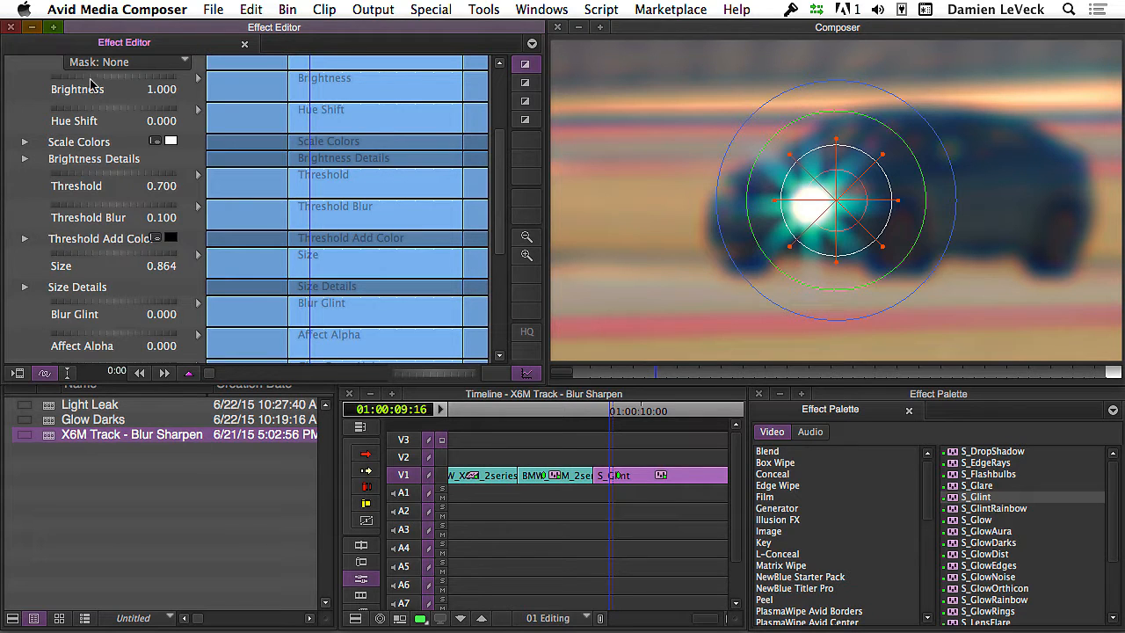
{"action": "left_click_drag", "start_coordinate": [97, 78], "coordinate": [71, 95]}
{"action": "left_click", "coordinate": [121, 110]}
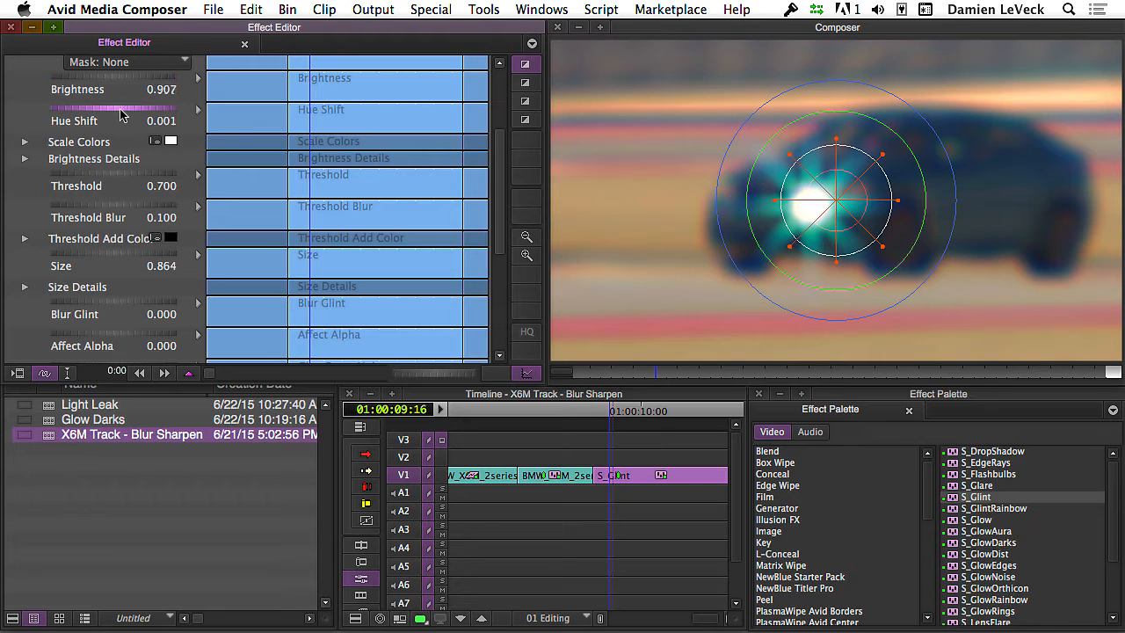
{"action": "left_click_drag", "start_coordinate": [183, 112], "coordinate": [179, 112]}
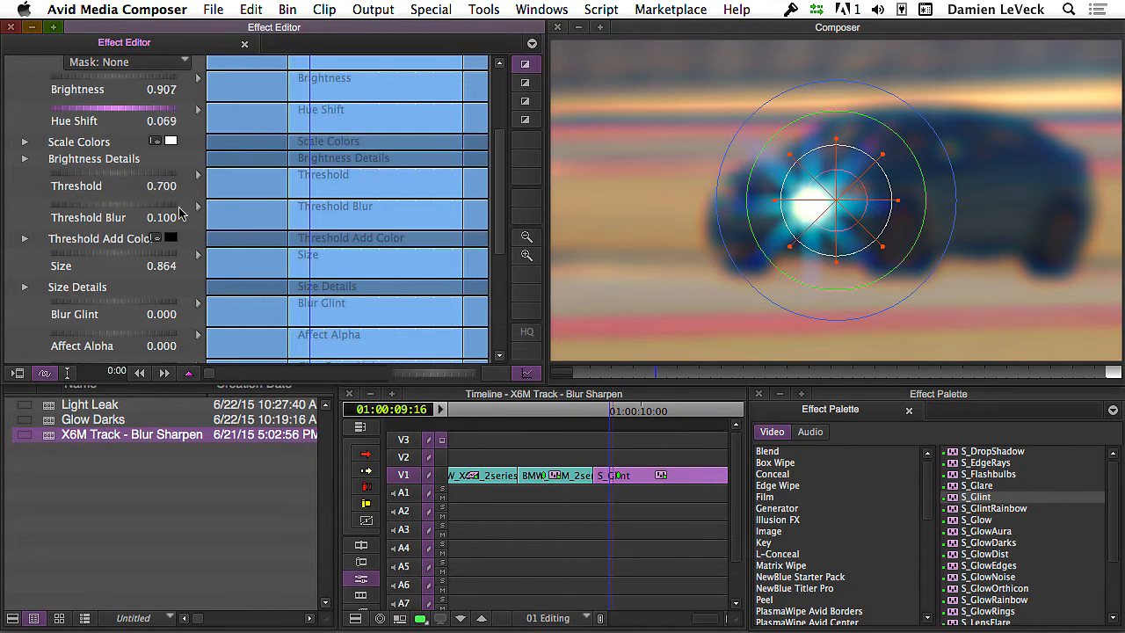
Set the glint's Threshold to 0.780, checking it at 01:00:10:15, and play the clip through from its start
{"action": "left_click_drag", "start_coordinate": [148, 178], "coordinate": [179, 186]}
{"action": "mouse_move", "coordinate": [249, 191]}
{"action": "left_mouse_down"}
{"action": "mouse_move", "coordinate": [347, 190]}
{"action": "mouse_move", "coordinate": [255, 188]}
{"action": "mouse_move", "coordinate": [269, 182]}
{"action": "left_mouse_up"}
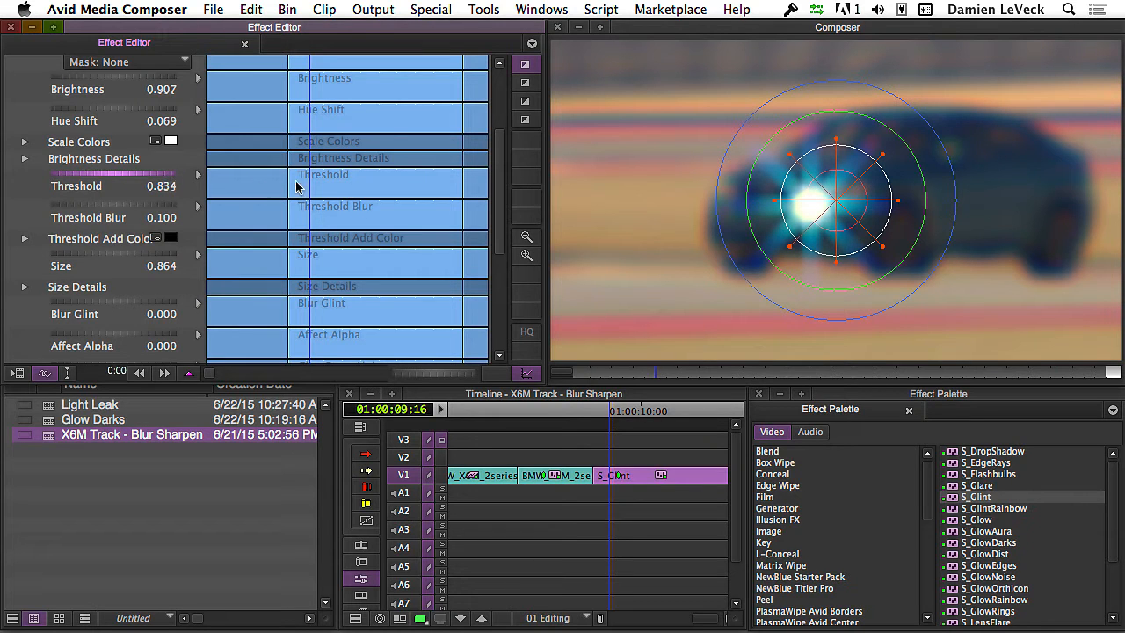
{"action": "left_click_drag", "start_coordinate": [662, 373], "coordinate": [911, 382]}
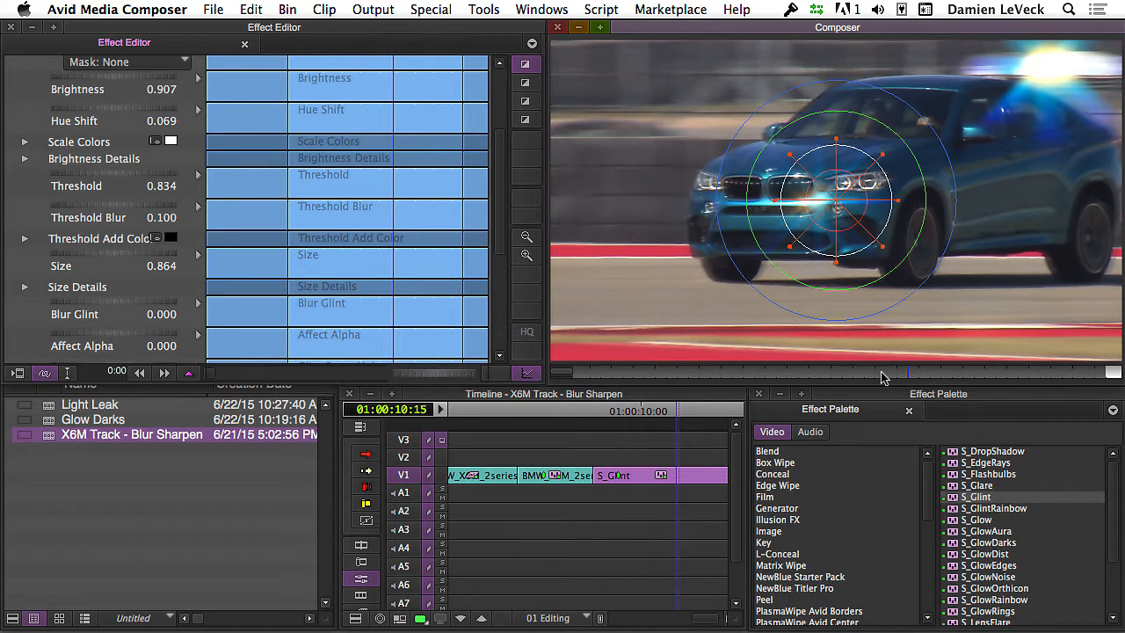
{"action": "left_click_drag", "start_coordinate": [75, 181], "coordinate": [99, 186]}
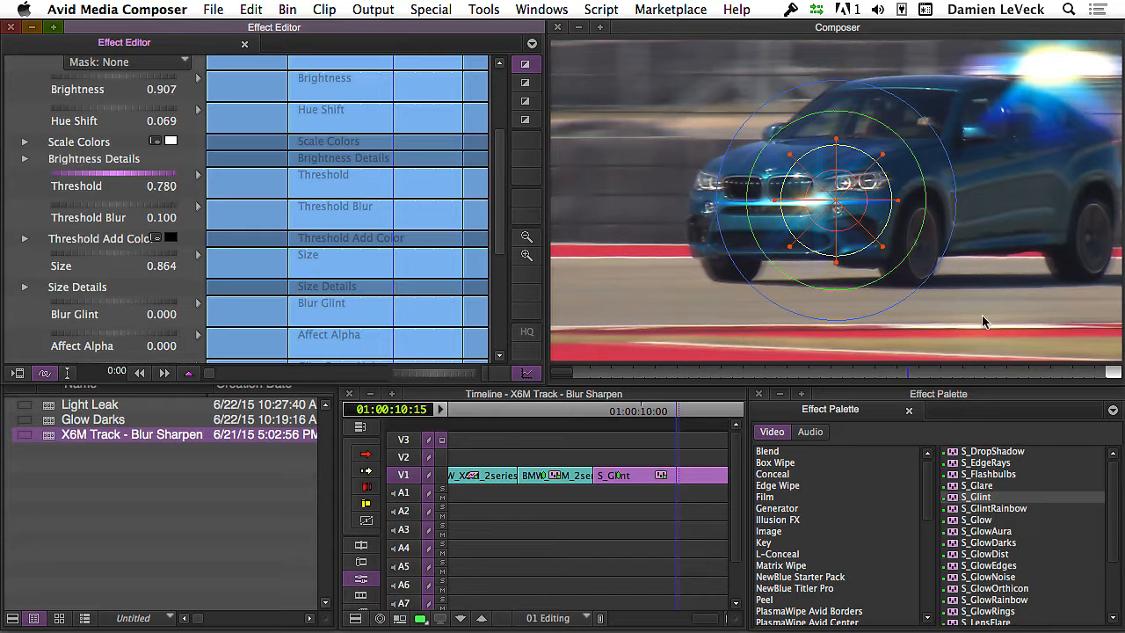
{"action": "left_click_drag", "start_coordinate": [895, 375], "coordinate": [528, 365]}
{"action": "key", "text": "space"}
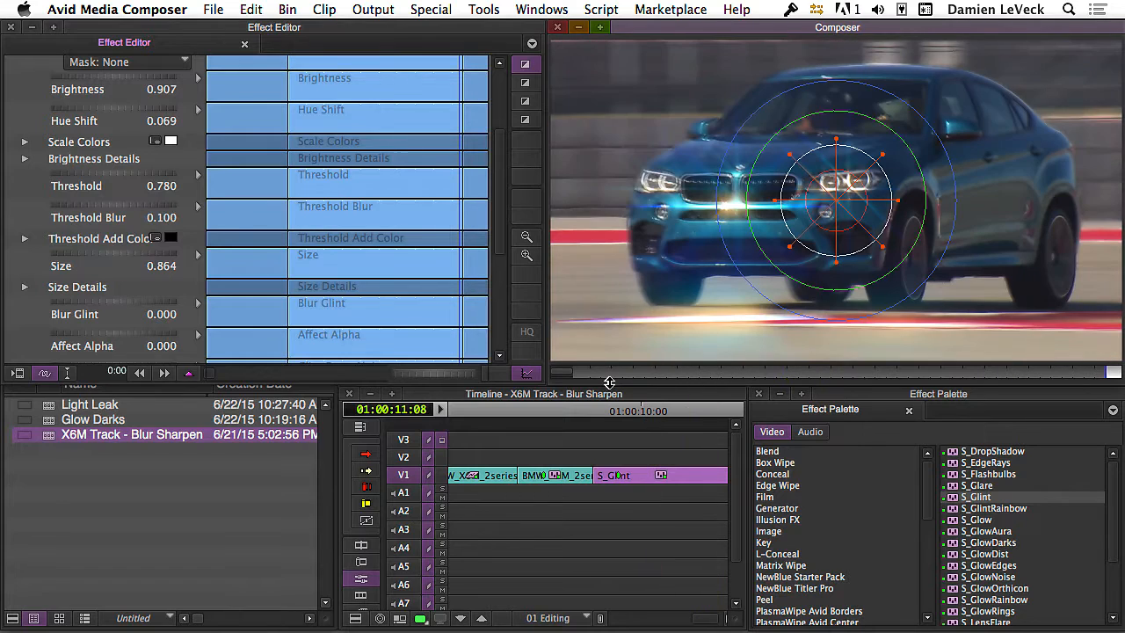
At frame 01:00:10:26, set the glint's Size Diag1 to 0.678 and Size Diag2 to 1.284 in Size Details
{"action": "mouse_move", "coordinate": [1017, 372]}
{"action": "left_mouse_down"}
{"action": "mouse_move", "coordinate": [860, 373]}
{"action": "mouse_move", "coordinate": [1008, 372]}
{"action": "left_mouse_up"}
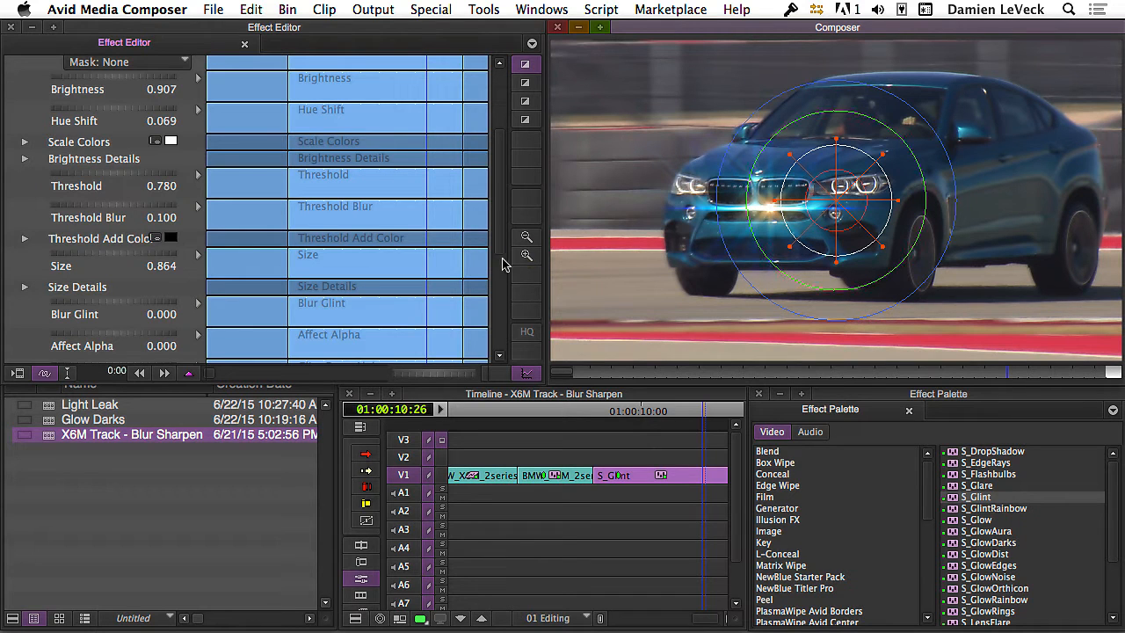
{"action": "scroll", "coordinate": [502, 246], "scroll_direction": "down", "scroll_amount": 1}
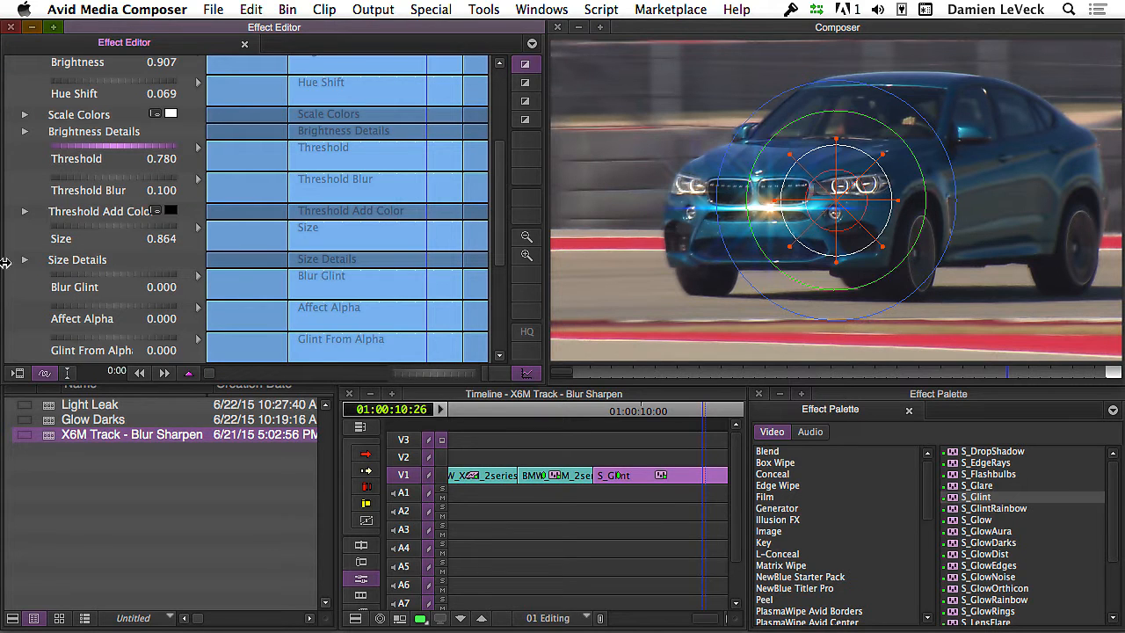
{"action": "left_click", "coordinate": [24, 261]}
{"action": "scroll", "coordinate": [539, 198], "scroll_direction": "down", "scroll_amount": 4}
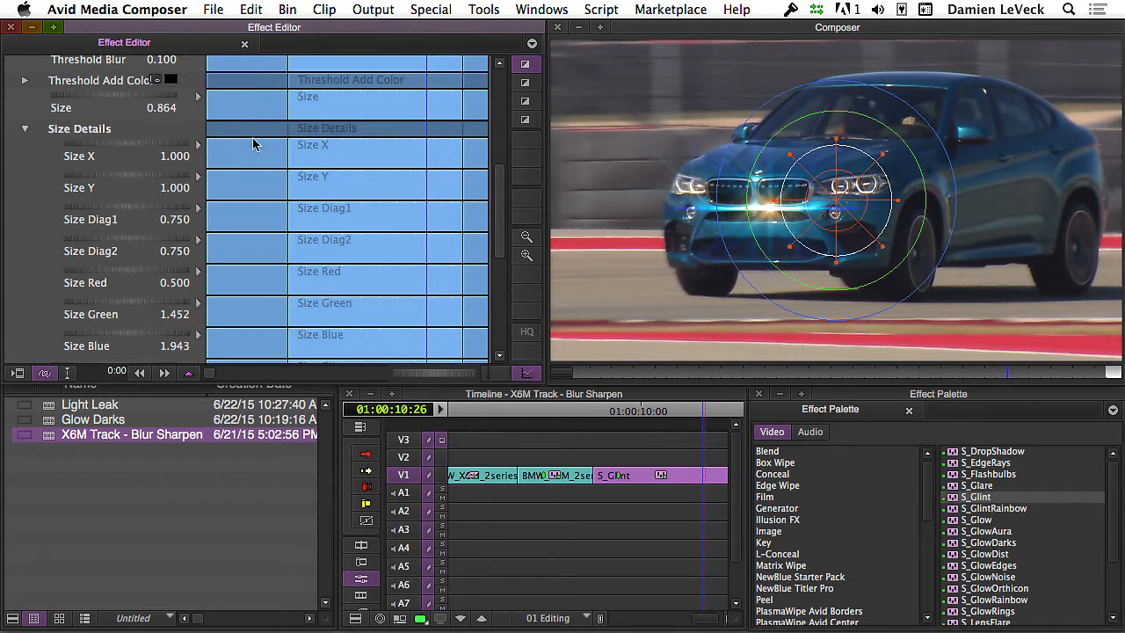
{"action": "left_click_drag", "start_coordinate": [99, 212], "coordinate": [209, 204]}
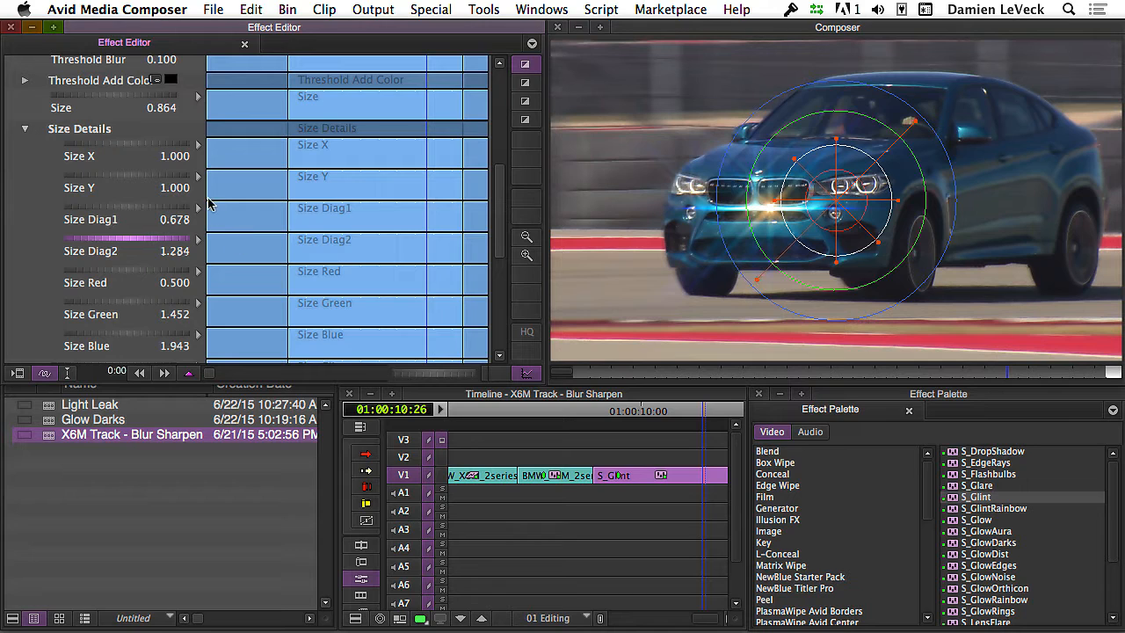
Stretch the glint vertically by setting Size X to 0.535 and Size Y to 4.174
{"action": "left_click_drag", "start_coordinate": [158, 148], "coordinate": [26, 151]}
{"action": "left_click_drag", "start_coordinate": [97, 179], "coordinate": [462, 181]}
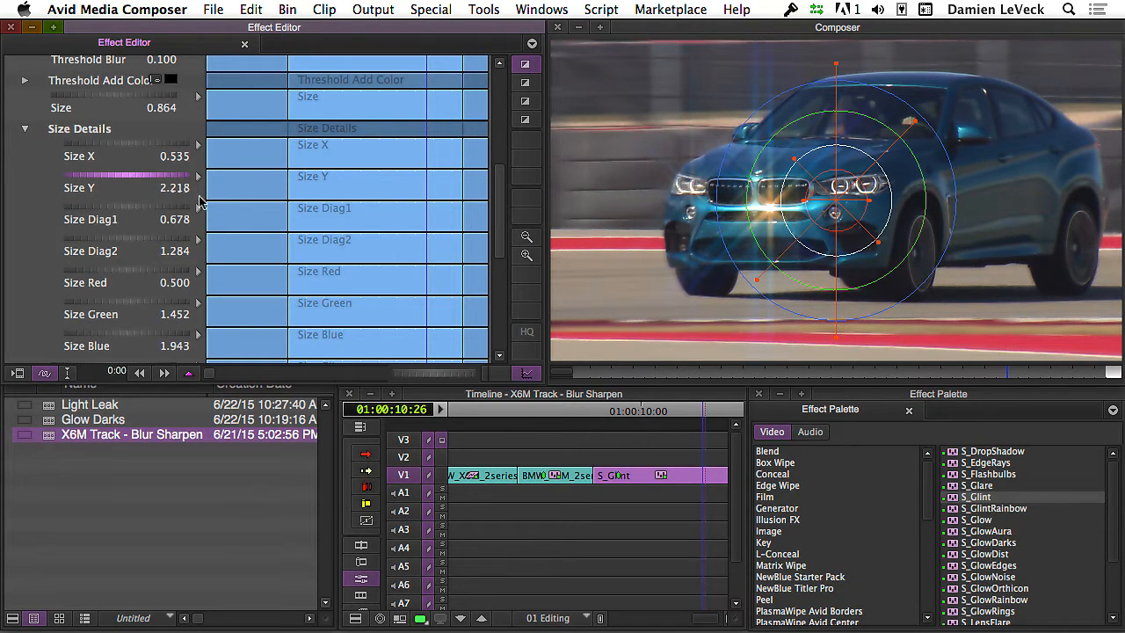
{"action": "left_click_drag", "start_coordinate": [130, 179], "coordinate": [705, 176]}
{"action": "left_click_drag", "start_coordinate": [652, 107], "coordinate": [611, 114]}
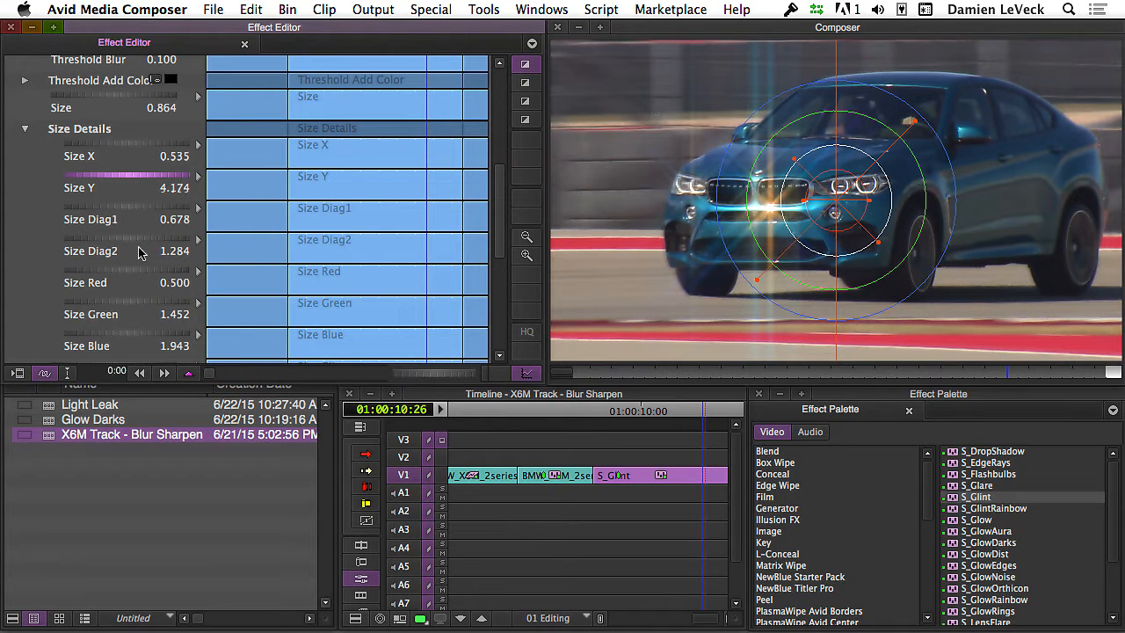
Raise the glint's Brightness to 1.348 and play the clip to preview the effect
{"action": "scroll", "coordinate": [242, 134], "scroll_direction": "up", "scroll_amount": 5}
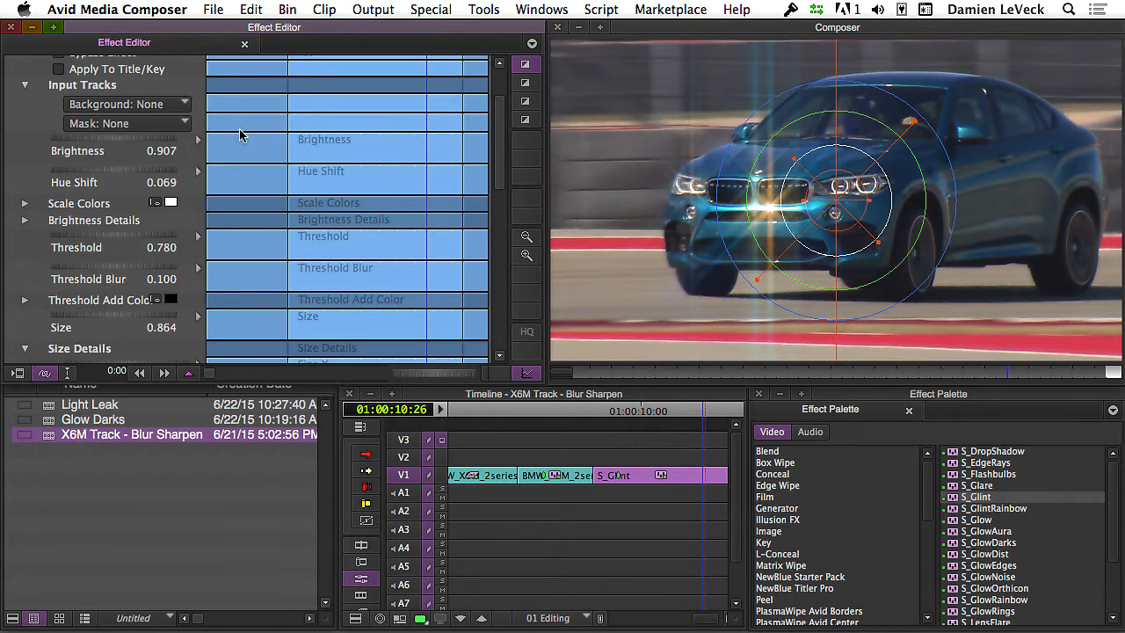
{"action": "left_click_drag", "start_coordinate": [83, 141], "coordinate": [220, 137]}
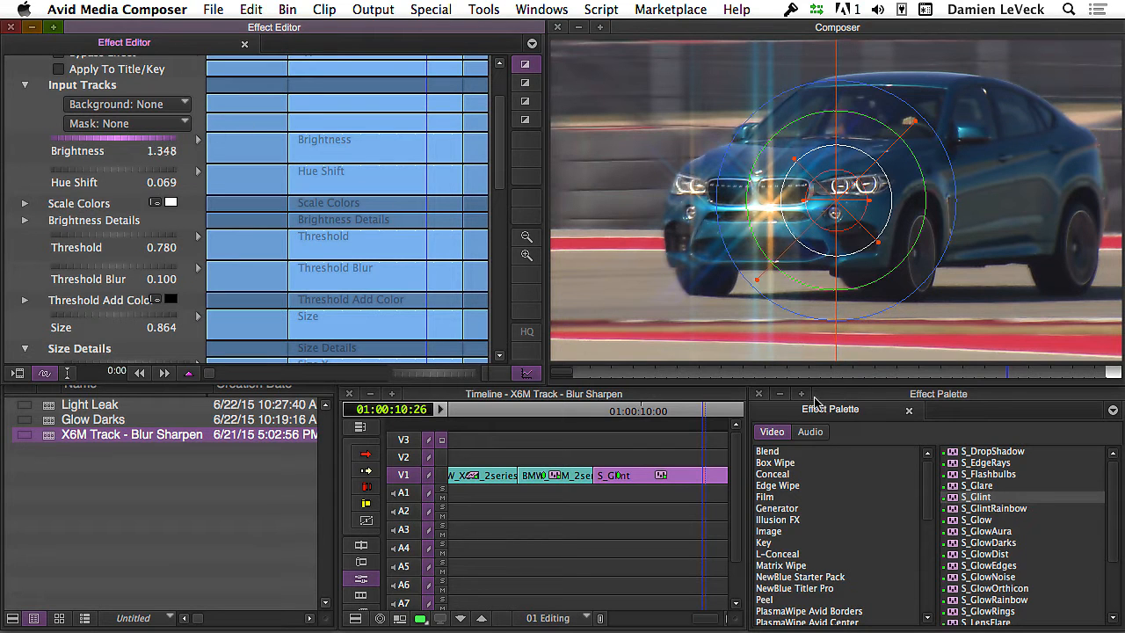
{"action": "left_click", "coordinate": [630, 373]}
{"action": "key", "text": "space"}
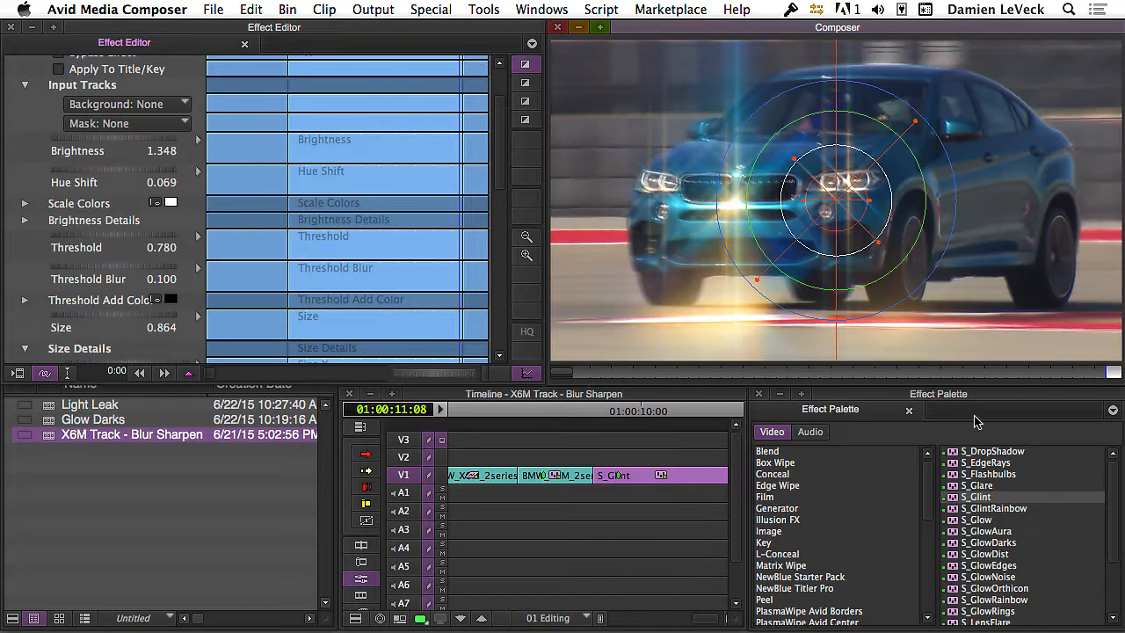
{"action": "left_click", "coordinate": [858, 372]}
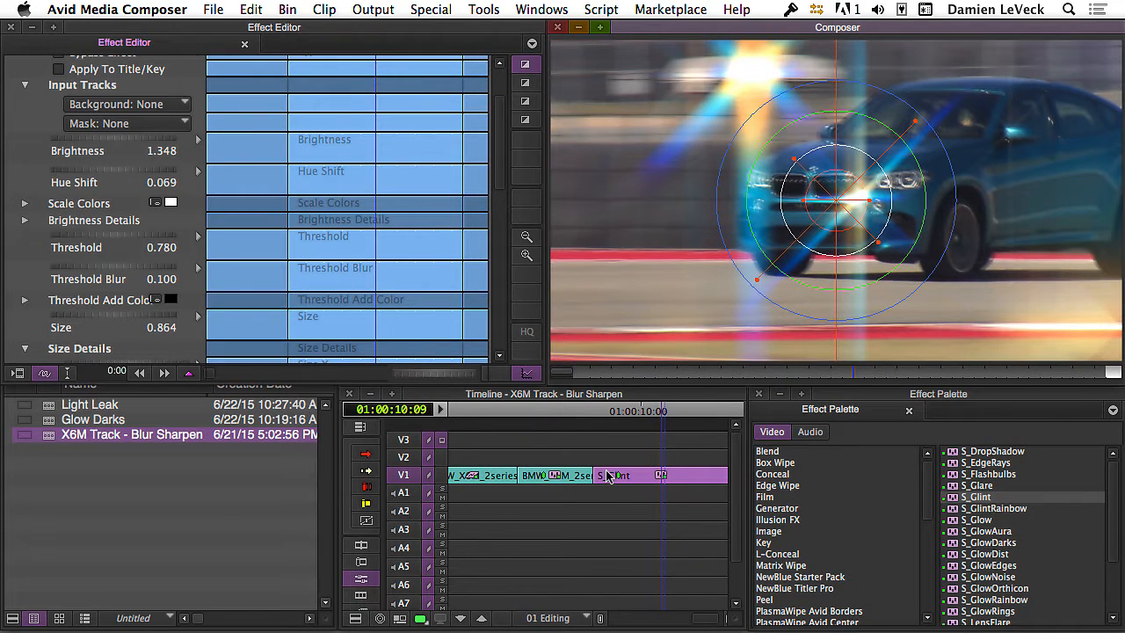
Render the S_Glint effect, return to the editing view and play the sequence around the glint clip
{"action": "key", "text": "super+r"}
{"action": "key", "text": "Return"}
{"action": "key", "text": "y"}
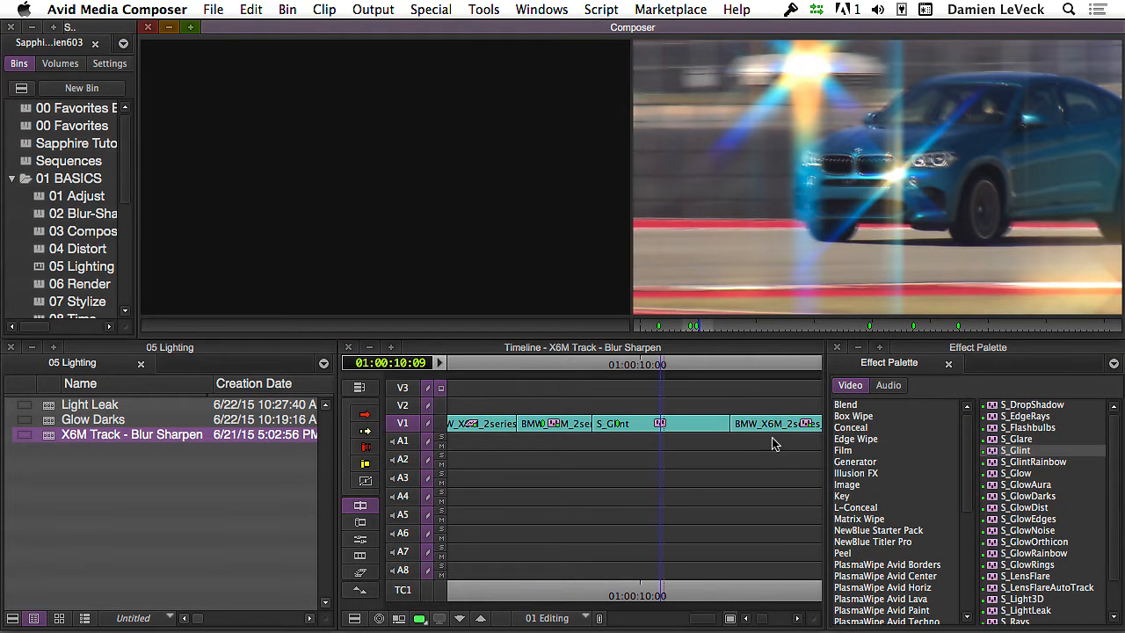
{"action": "key", "text": "super+["}
{"action": "left_click", "coordinate": [607, 434]}
{"action": "key", "text": "space"}
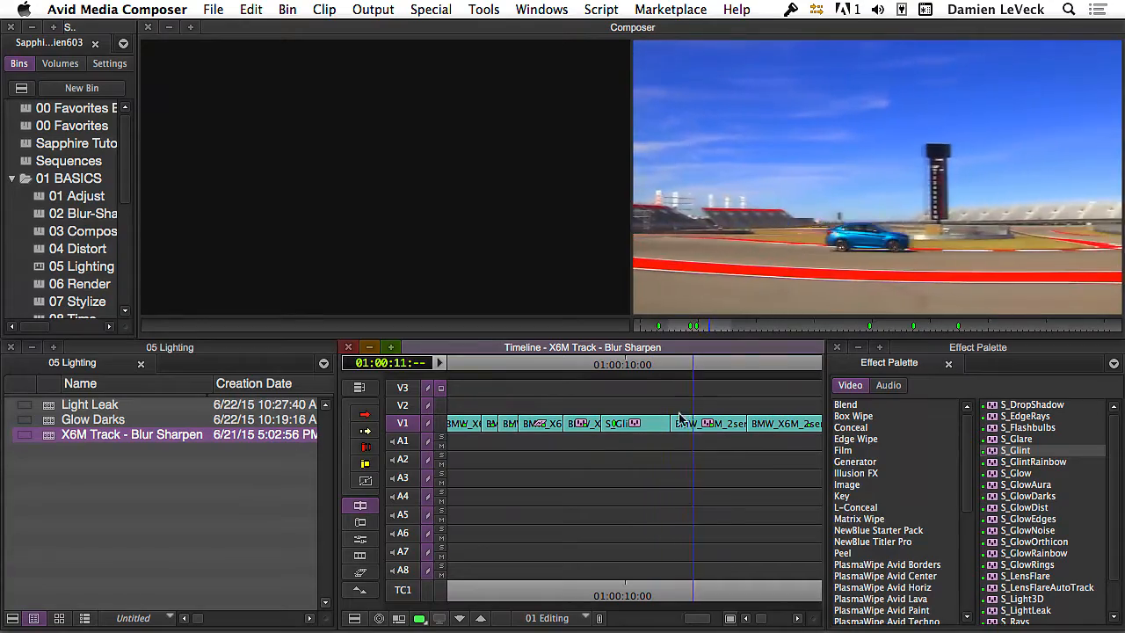
Play through the blue BMW badge close-up shot and park the playhead on it at 01:00:39:08
{"action": "left_click", "coordinate": [612, 447]}
{"action": "key", "text": "space"}
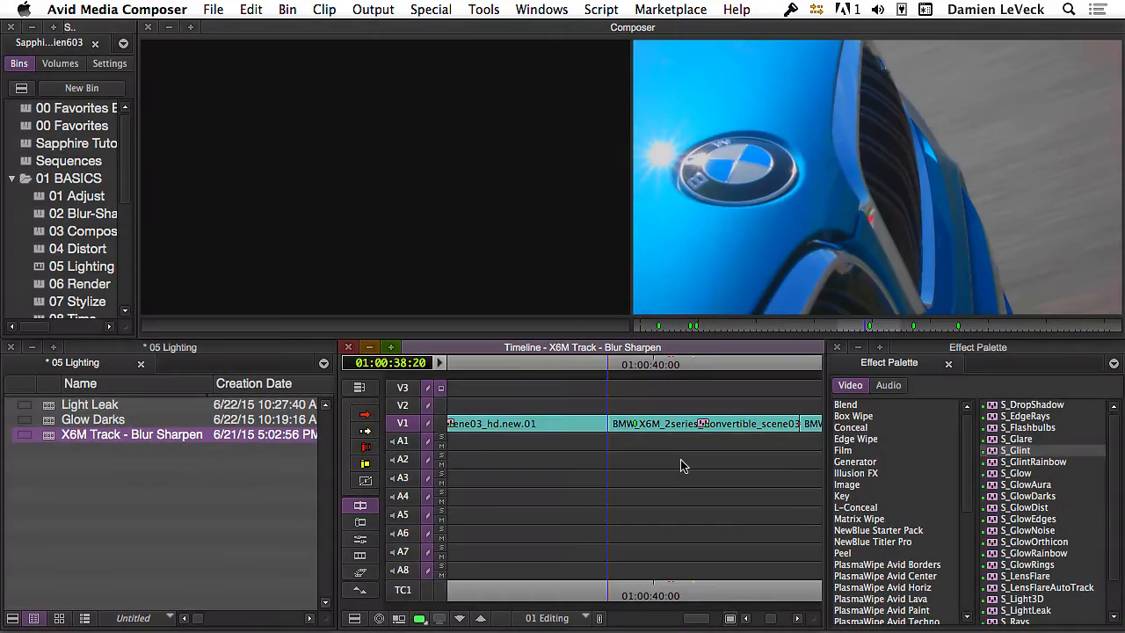
{"action": "key", "text": "space"}
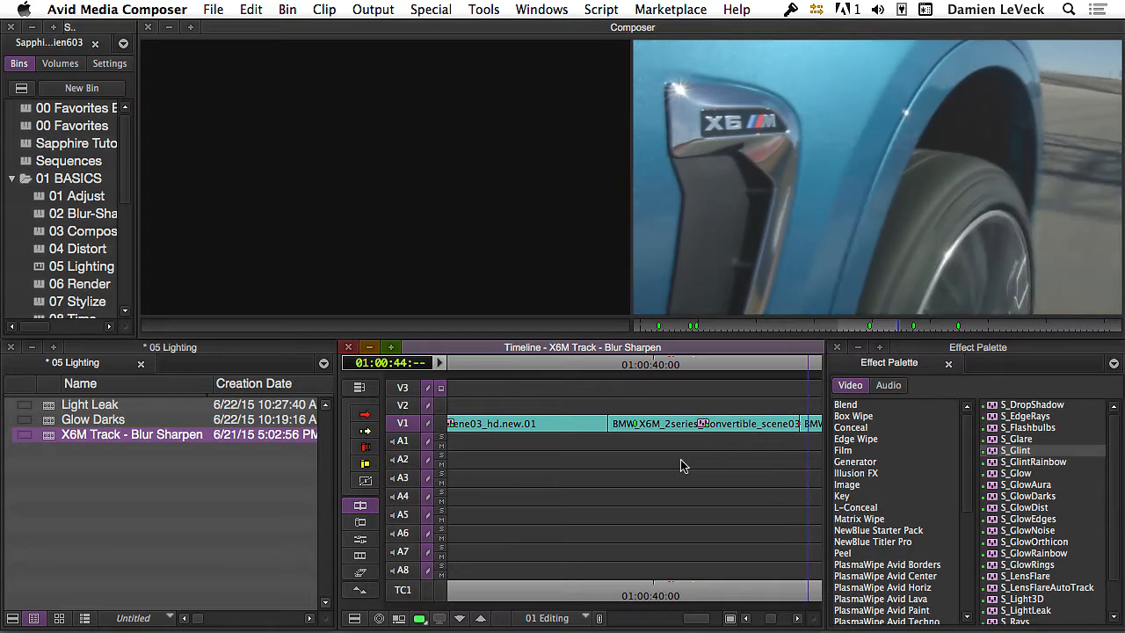
{"action": "left_click", "coordinate": [682, 444]}
{"action": "left_click_drag", "start_coordinate": [687, 443], "coordinate": [633, 457]}
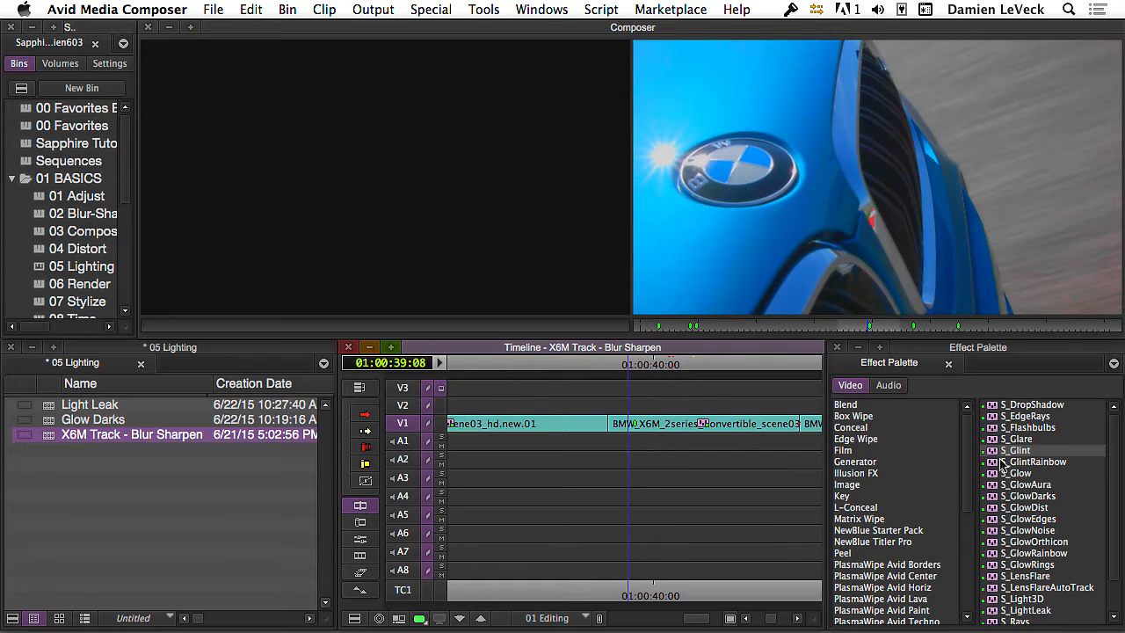
Apply S_Glint to the BMW badge close-up clip and open the effect for editing at 01:00:41:24
{"action": "left_click", "coordinate": [991, 452]}
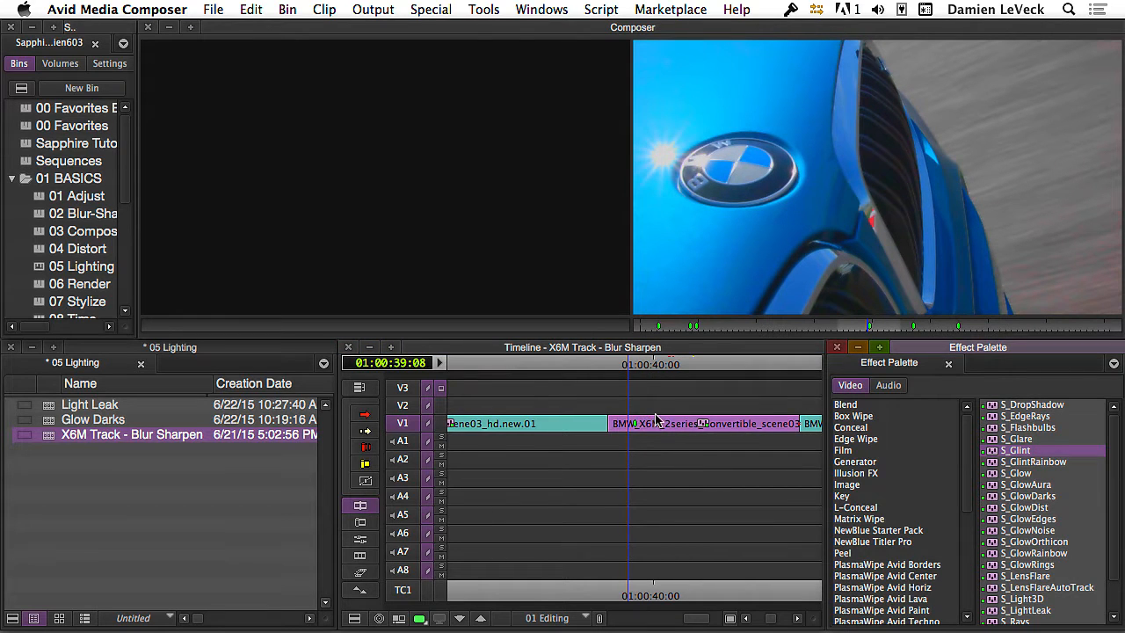
{"action": "left_click_drag", "start_coordinate": [656, 420], "coordinate": [717, 433]}
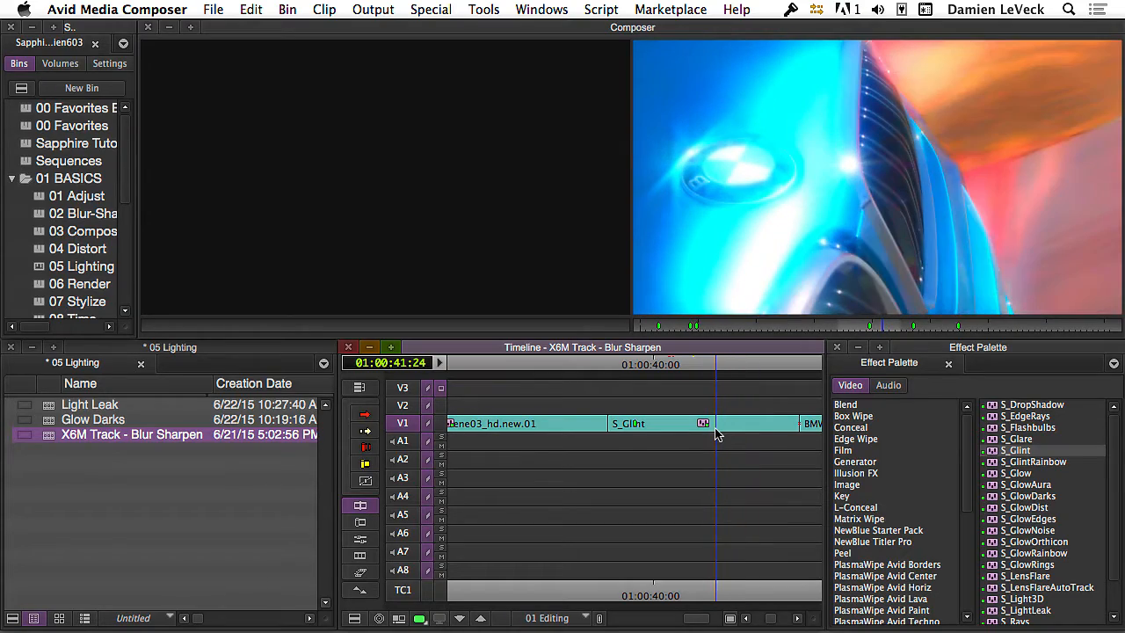
{"action": "key", "text": "shift+F10"}
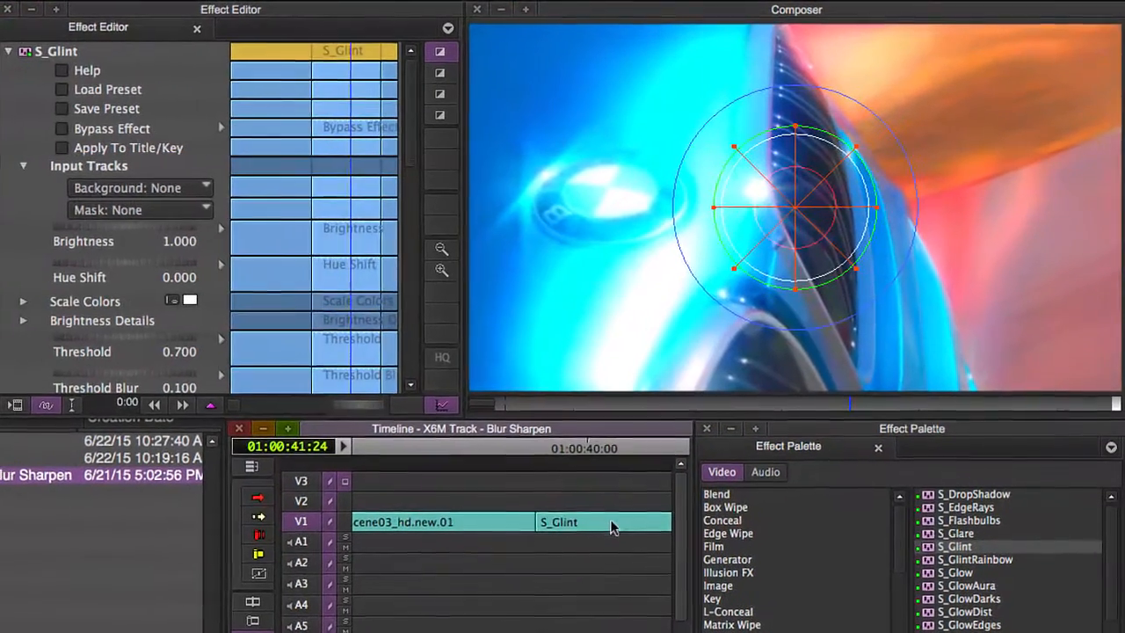
{"action": "left_click", "coordinate": [676, 480]}
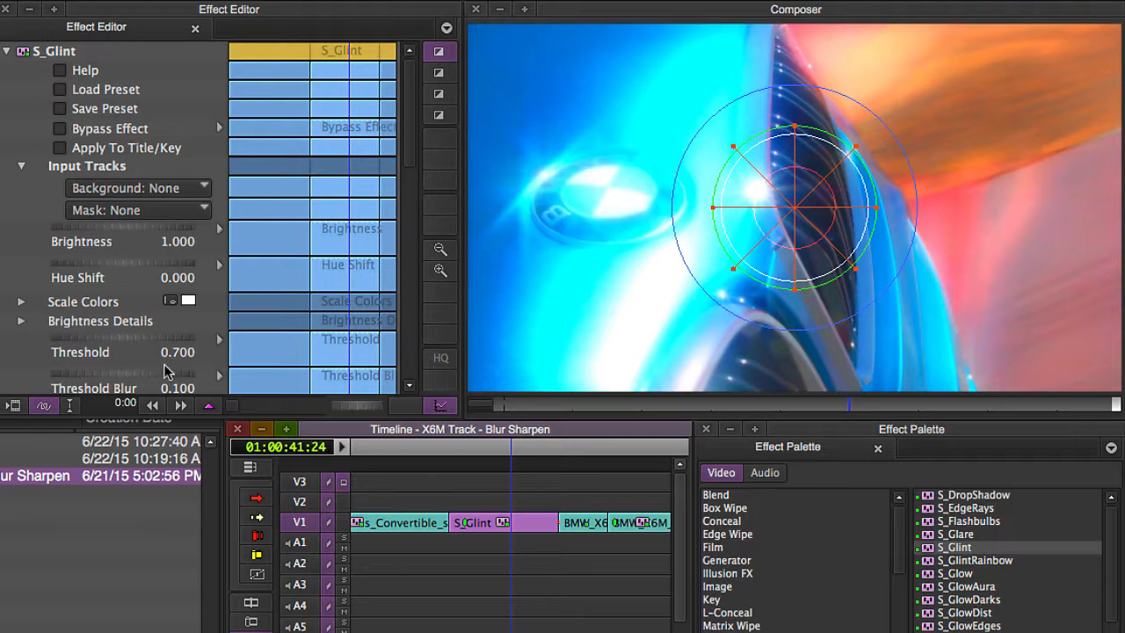
Set the glint's Threshold to 0.865 and tint its Scale Colors blue with Red about 92 and Green about 131
{"action": "left_click_drag", "start_coordinate": [170, 345], "coordinate": [326, 333]}
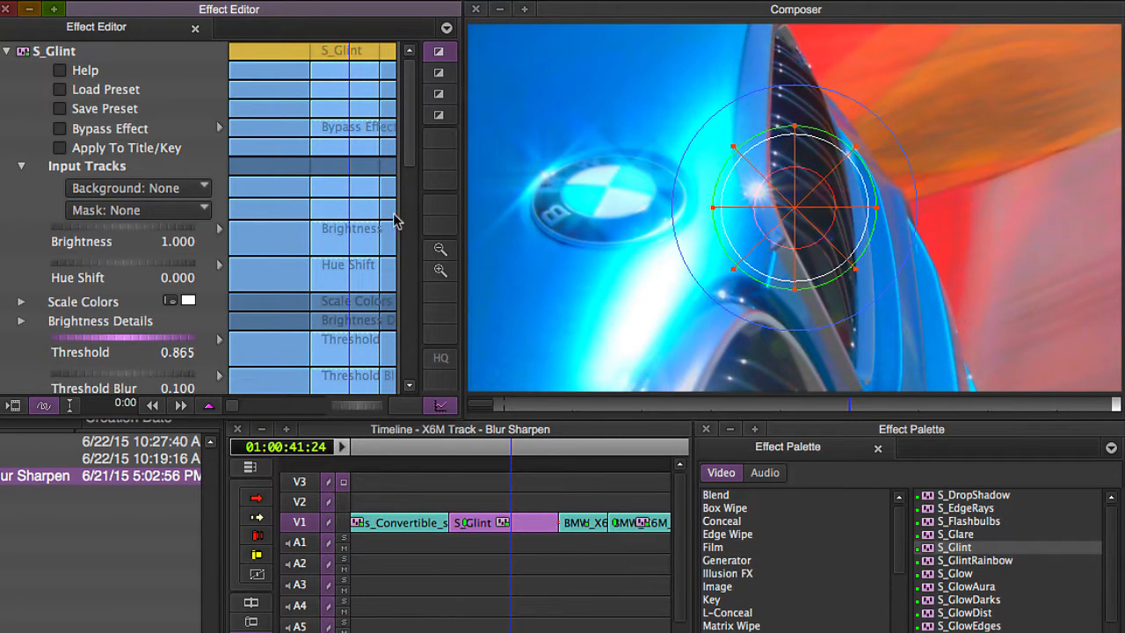
{"action": "scroll", "coordinate": [397, 169], "scroll_direction": "down", "scroll_amount": 5}
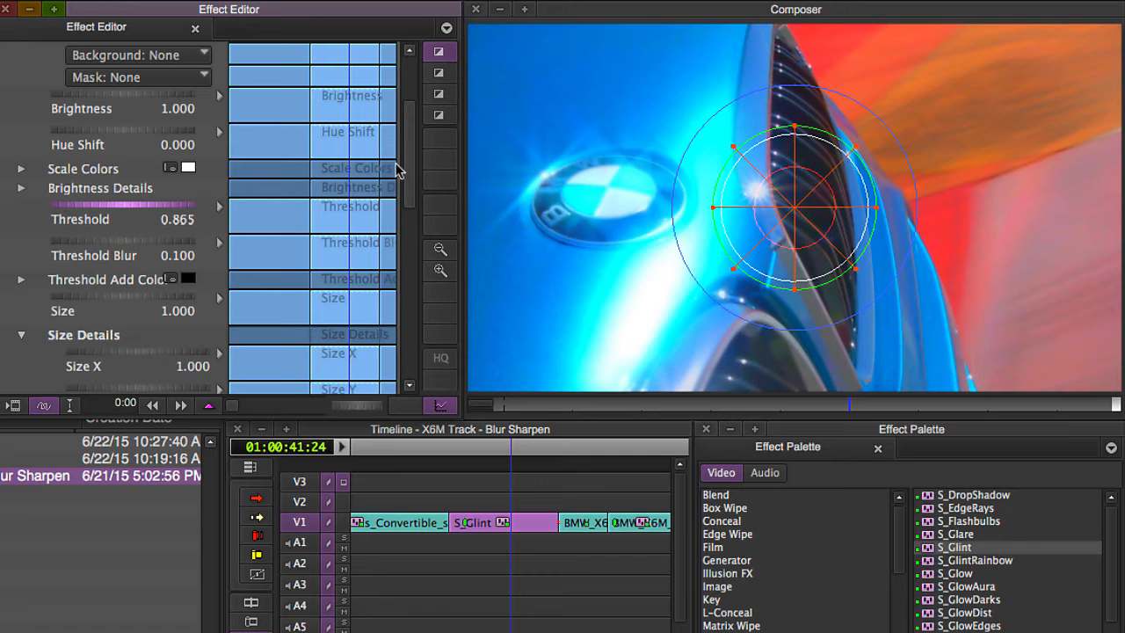
{"action": "left_click", "coordinate": [22, 170]}
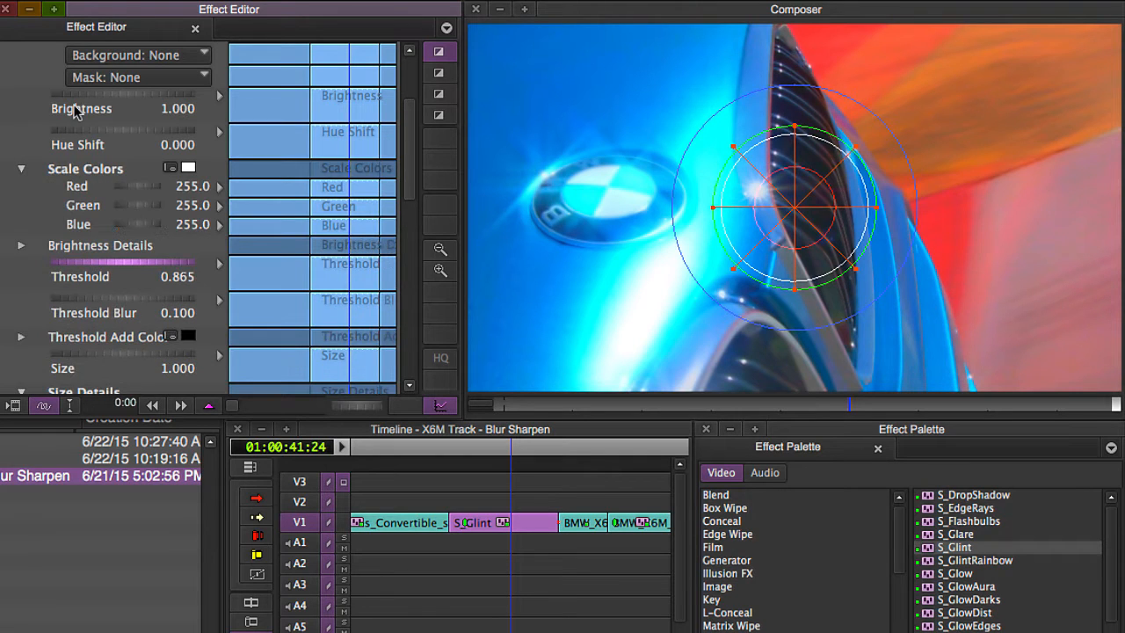
{"action": "left_click", "coordinate": [138, 188]}
{"action": "left_click_drag", "start_coordinate": [114, 191], "coordinate": [24, 217]}
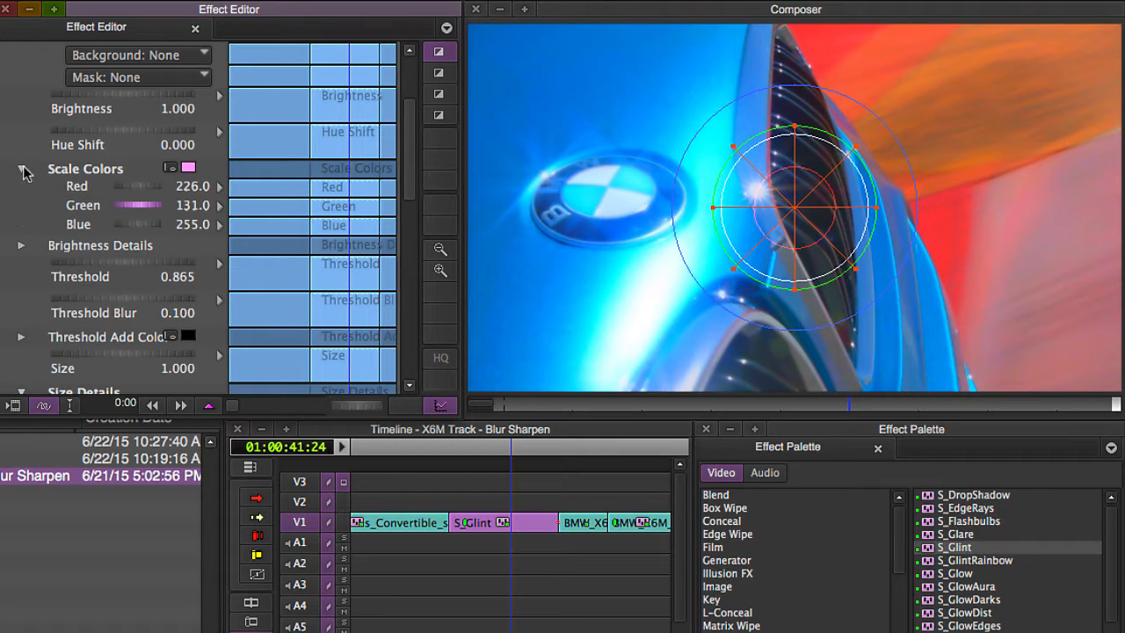
{"action": "left_click_drag", "start_coordinate": [136, 192], "coordinate": [7, 218]}
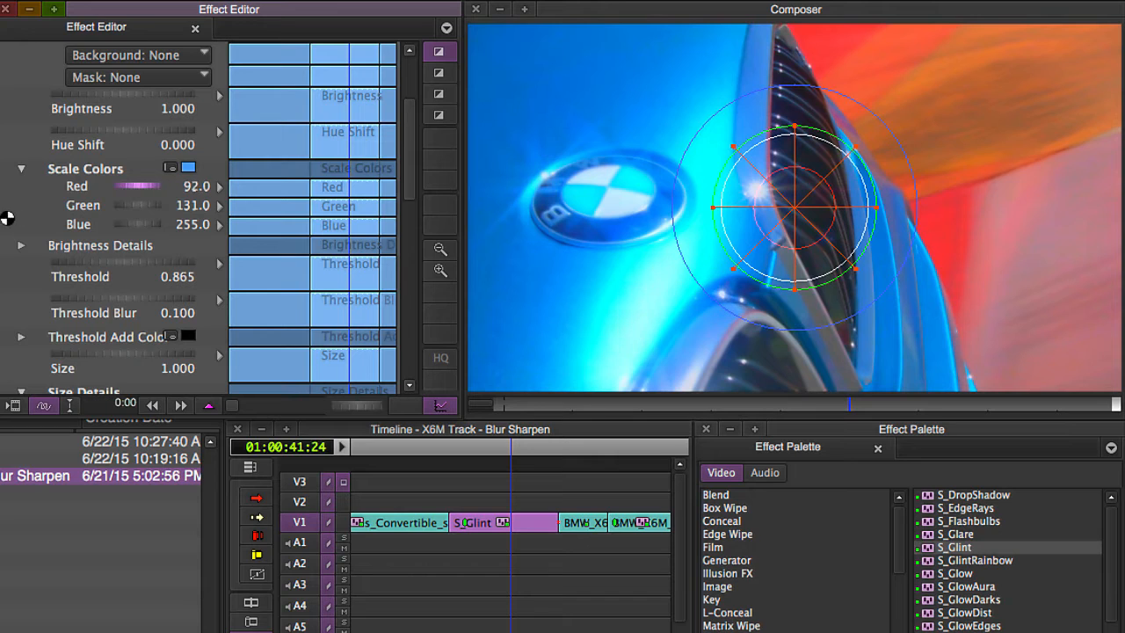
{"action": "left_click", "coordinate": [23, 171]}
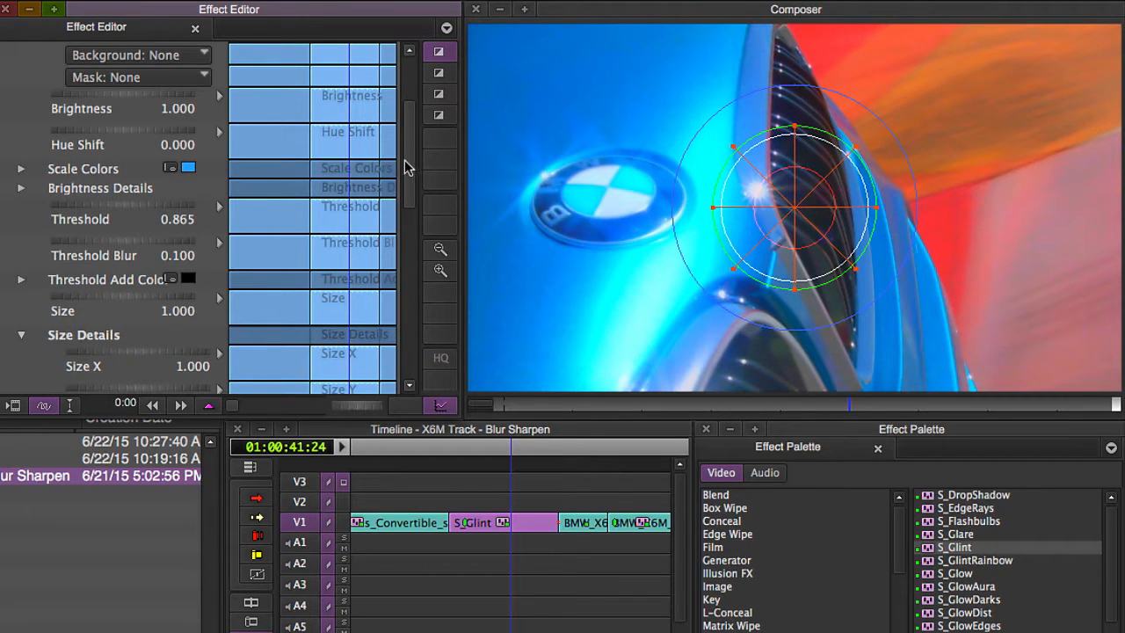
Set the badge glint's Brightness to 1.294, Threshold to 0.832 and Threshold Blur to 0.159
{"action": "scroll", "coordinate": [262, 125], "scroll_direction": "up", "scroll_amount": 3}
{"action": "left_click_drag", "start_coordinate": [121, 169], "coordinate": [245, 182]}
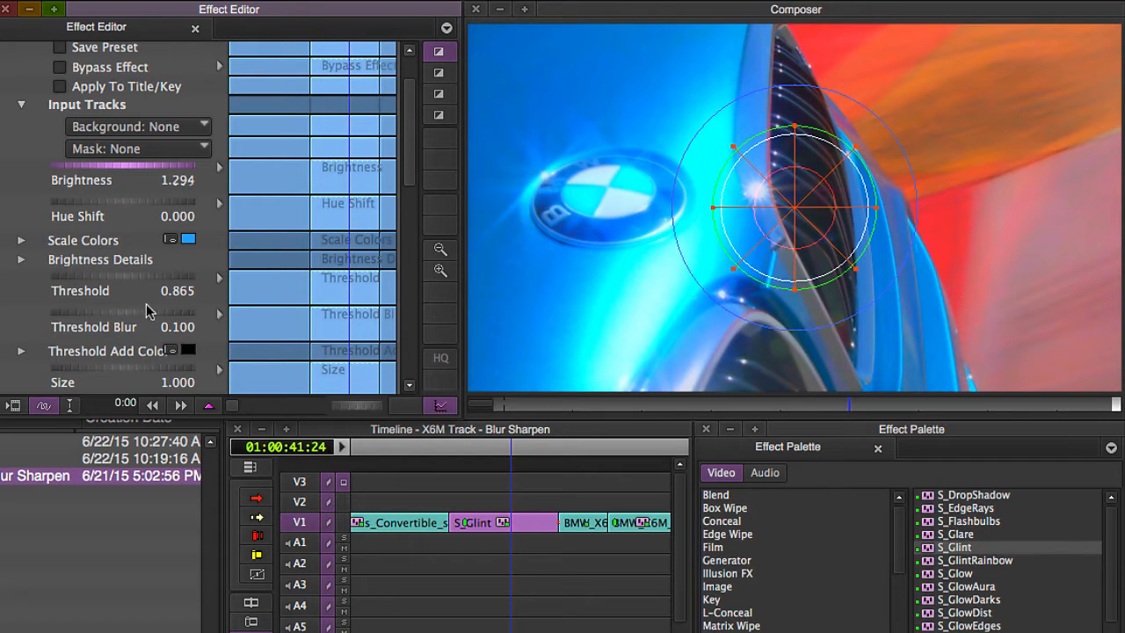
{"action": "left_click_drag", "start_coordinate": [149, 281], "coordinate": [151, 318]}
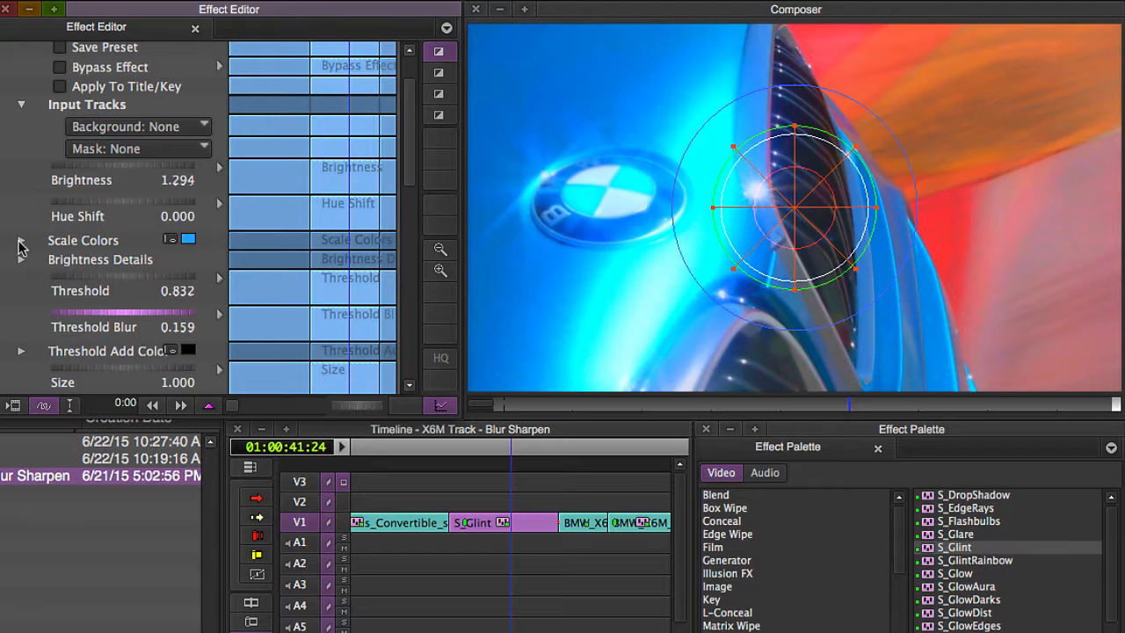
In the badge glint's Size Details, set Size X to 0, Size Y to 1.963, Size Diag1 to 0.519 and Size Diag2 to 0.261
{"action": "left_click_drag", "start_coordinate": [408, 167], "coordinate": [462, 143]}
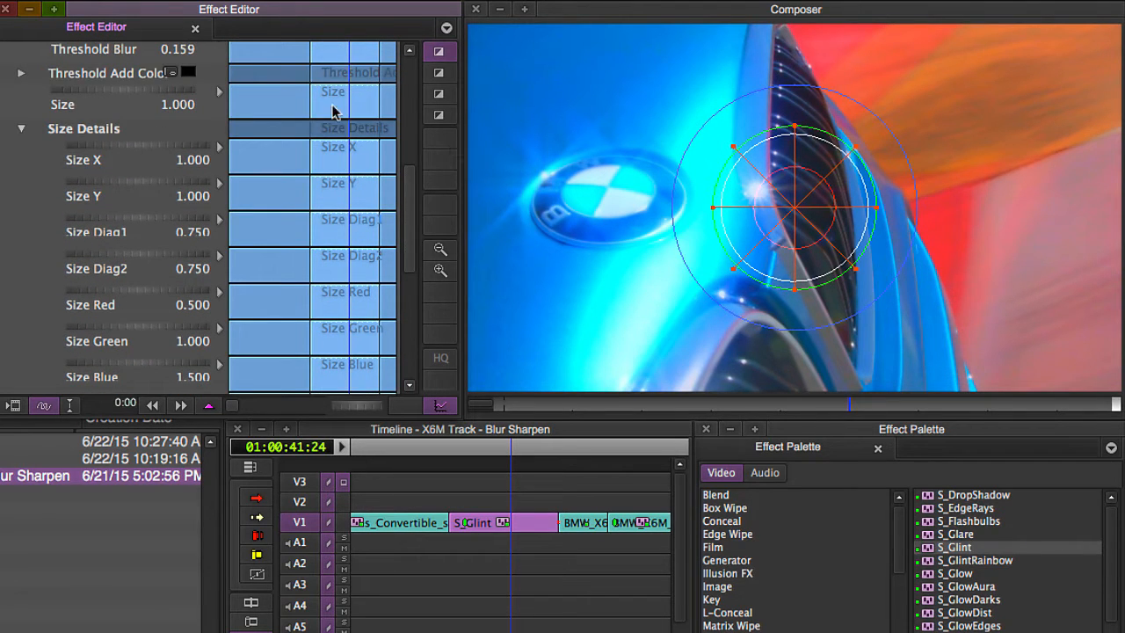
{"action": "left_click", "coordinate": [80, 143]}
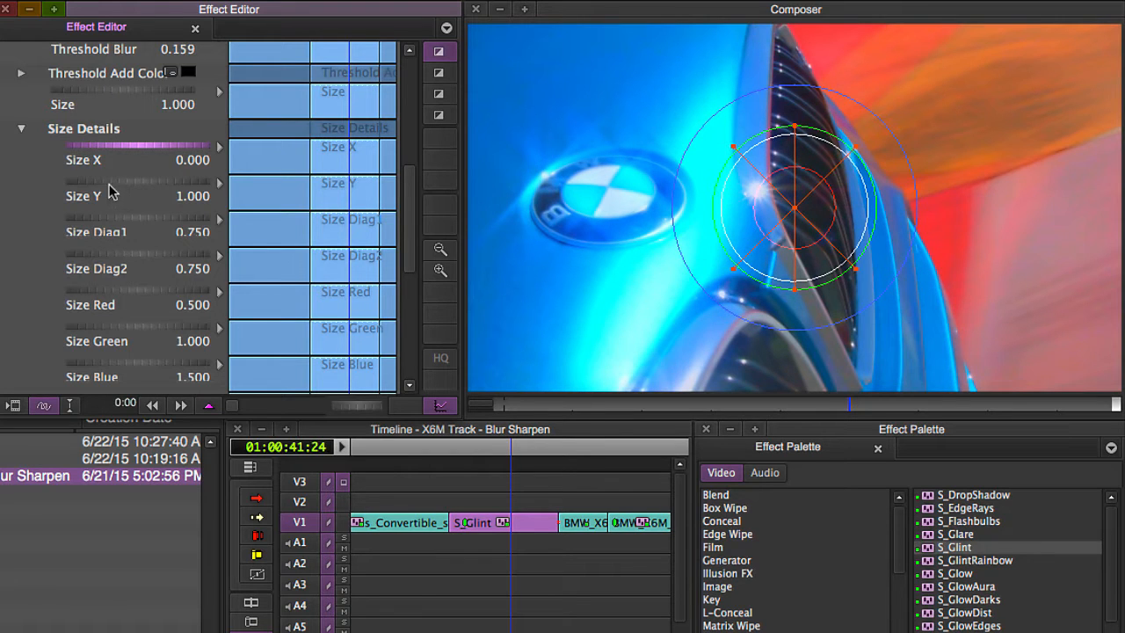
{"action": "left_click_drag", "start_coordinate": [97, 182], "coordinate": [420, 157]}
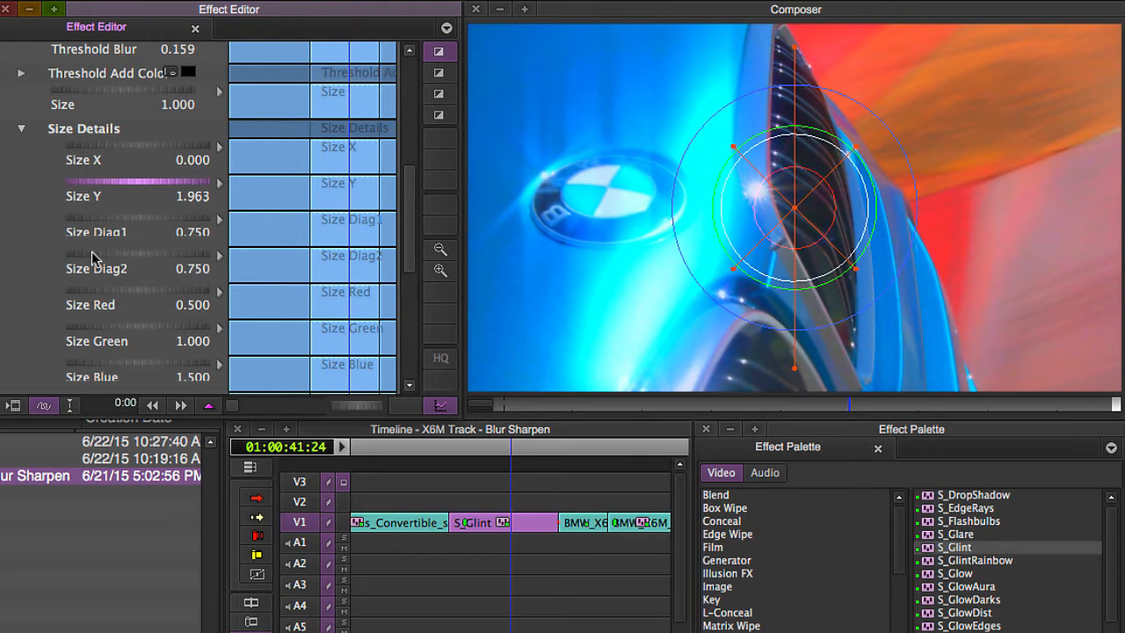
{"action": "left_click_drag", "start_coordinate": [173, 221], "coordinate": [99, 225]}
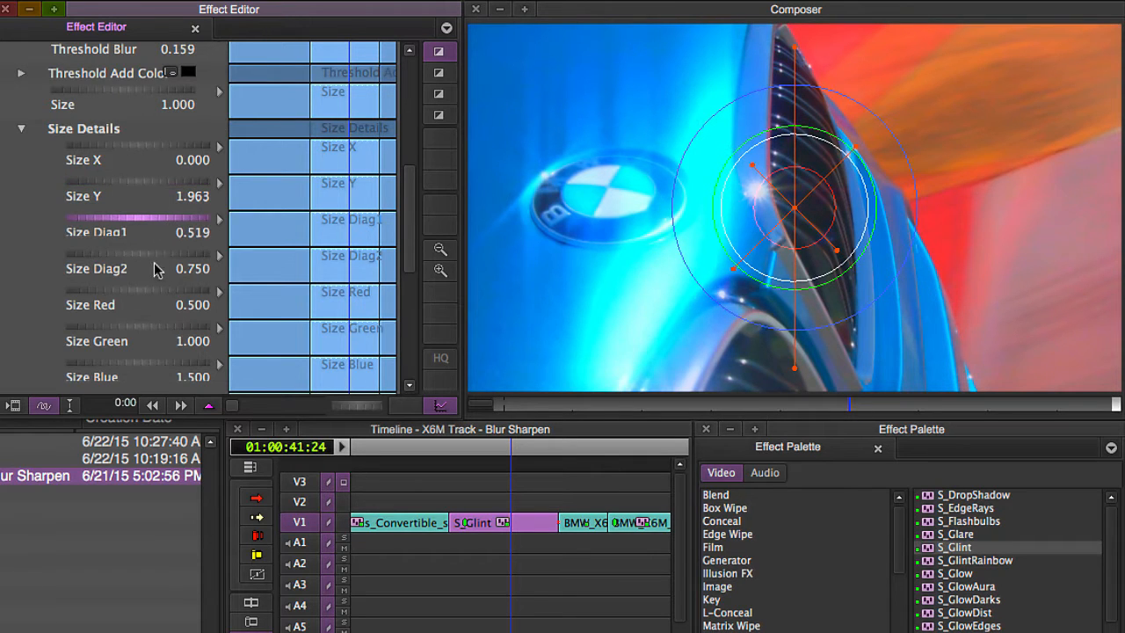
{"action": "left_click_drag", "start_coordinate": [191, 256], "coordinate": [40, 266]}
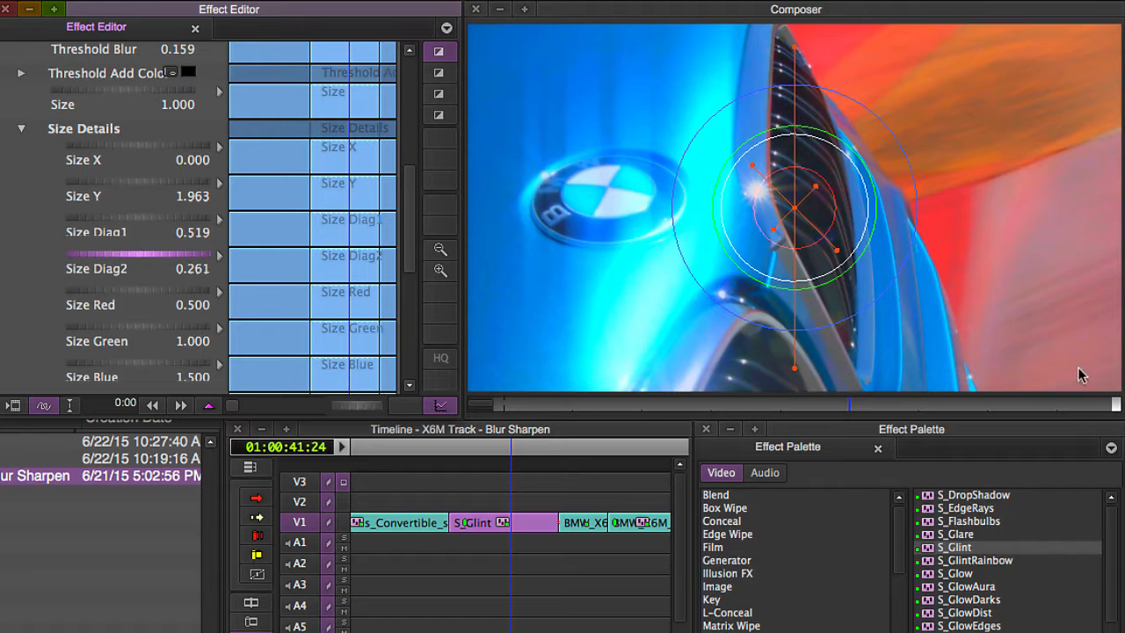
Scrub the badge clip to 01:00:41:29 and set the glint's Brightness to 1.093 and Threshold to 0.925
{"action": "left_click_drag", "start_coordinate": [840, 401], "coordinate": [691, 400]}
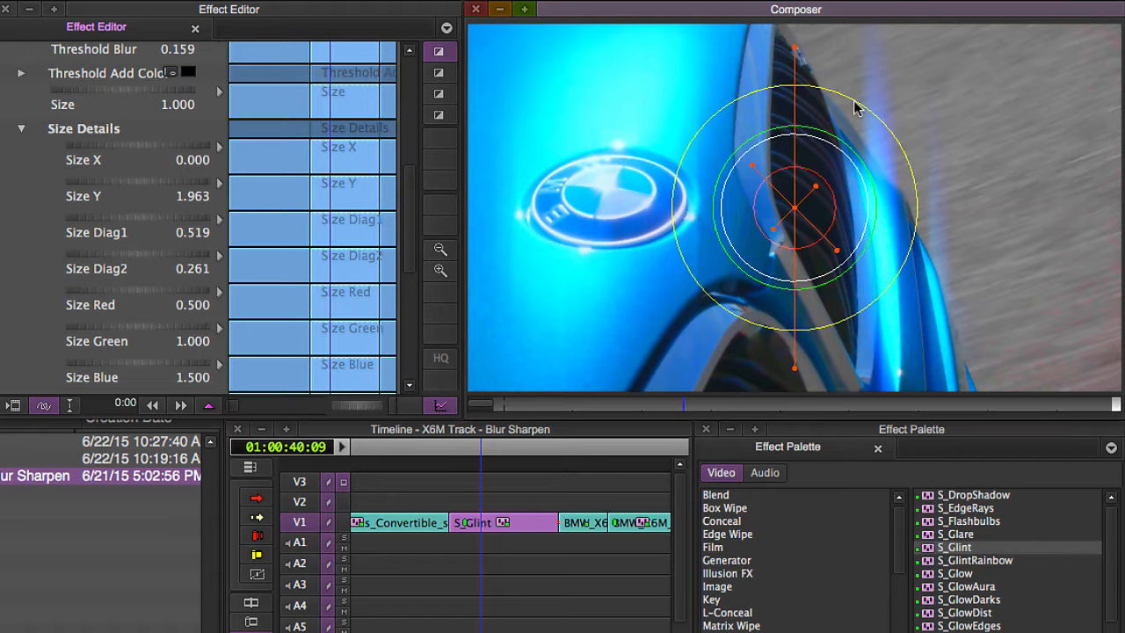
{"action": "left_click_drag", "start_coordinate": [691, 413], "coordinate": [862, 377]}
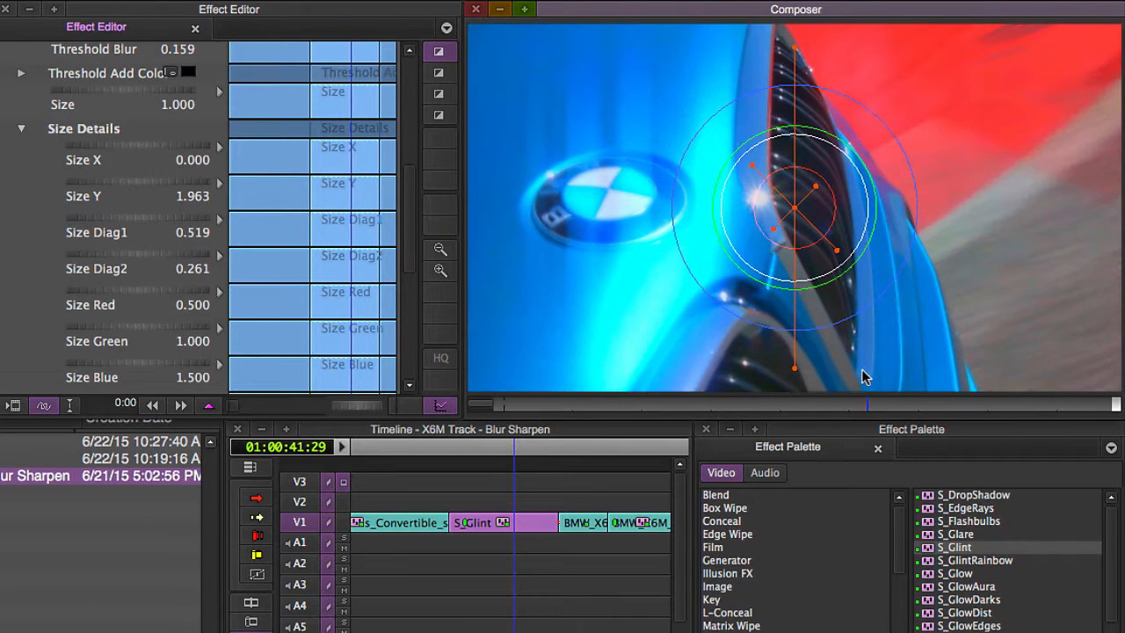
{"action": "left_click_drag", "start_coordinate": [414, 261], "coordinate": [434, 345]}
{"action": "scroll", "coordinate": [187, 245], "scroll_direction": "up", "scroll_amount": 10}
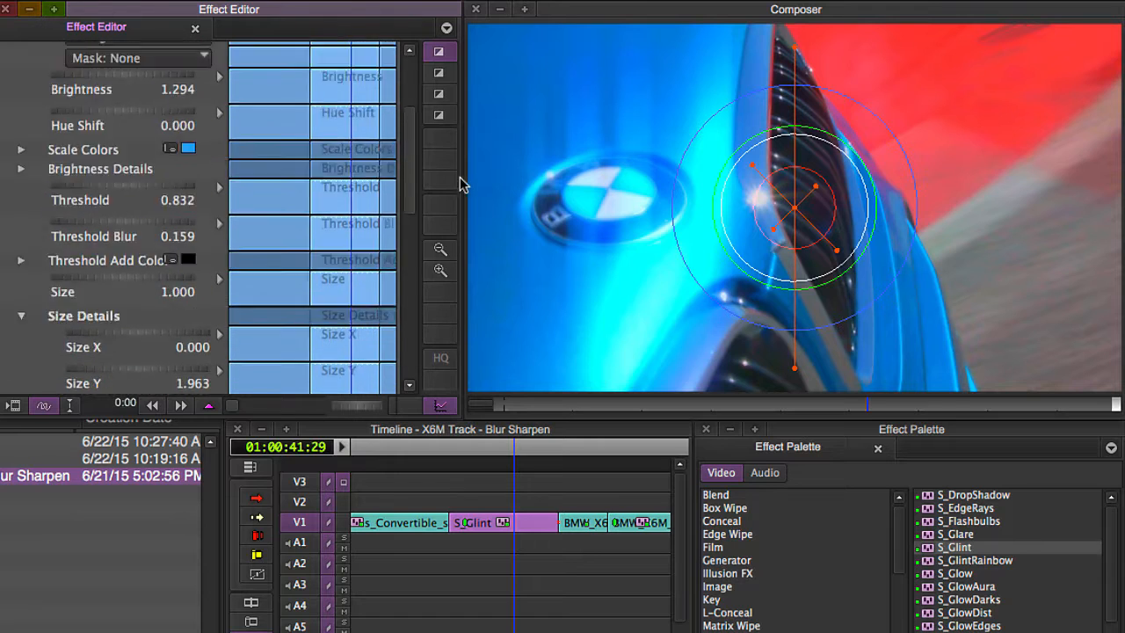
{"action": "left_click_drag", "start_coordinate": [152, 161], "coordinate": [93, 158]}
{"action": "left_click_drag", "start_coordinate": [95, 273], "coordinate": [199, 268]}
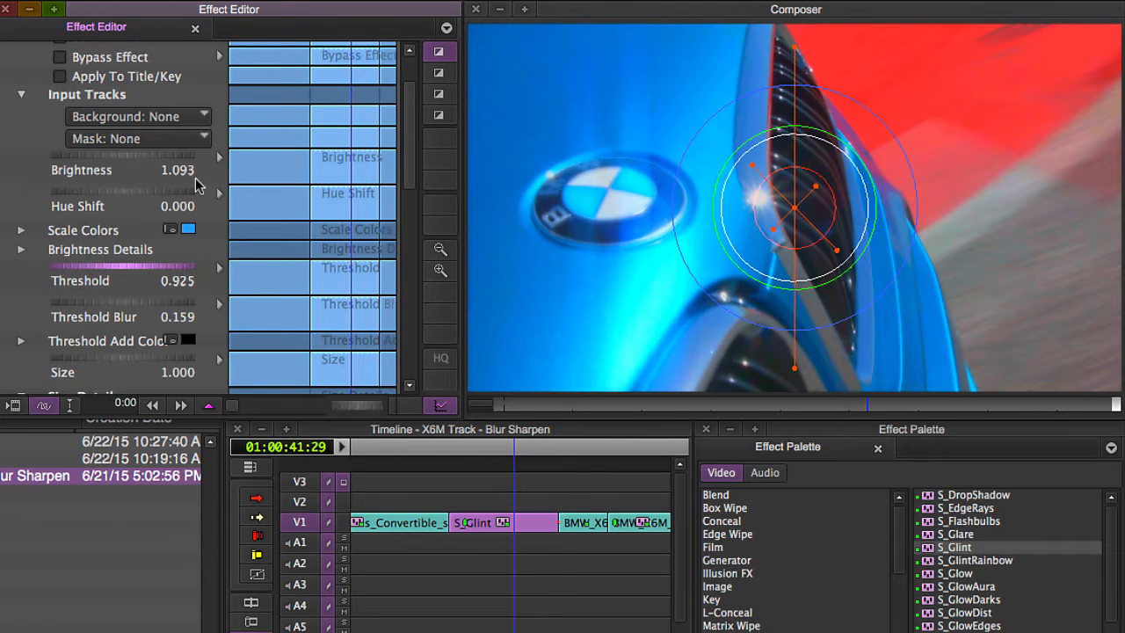
Return to the sequence, go to the X6 M tail-light shot, apply S_Glint to it and open the effect for editing
{"action": "left_click", "coordinate": [538, 405]}
{"action": "key", "text": "space"}
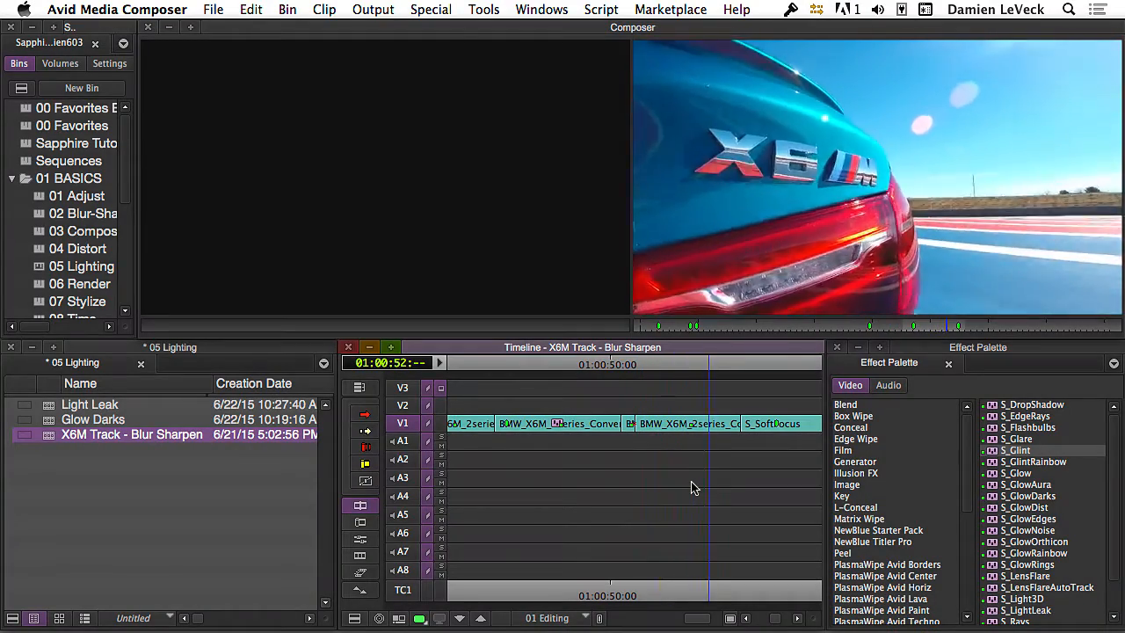
{"action": "mouse_move", "coordinate": [657, 439]}
{"action": "left_mouse_down"}
{"action": "mouse_move", "coordinate": [701, 449]}
{"action": "mouse_move", "coordinate": [654, 467]}
{"action": "mouse_move", "coordinate": [683, 428]}
{"action": "mouse_move", "coordinate": [670, 437]}
{"action": "left_mouse_up"}
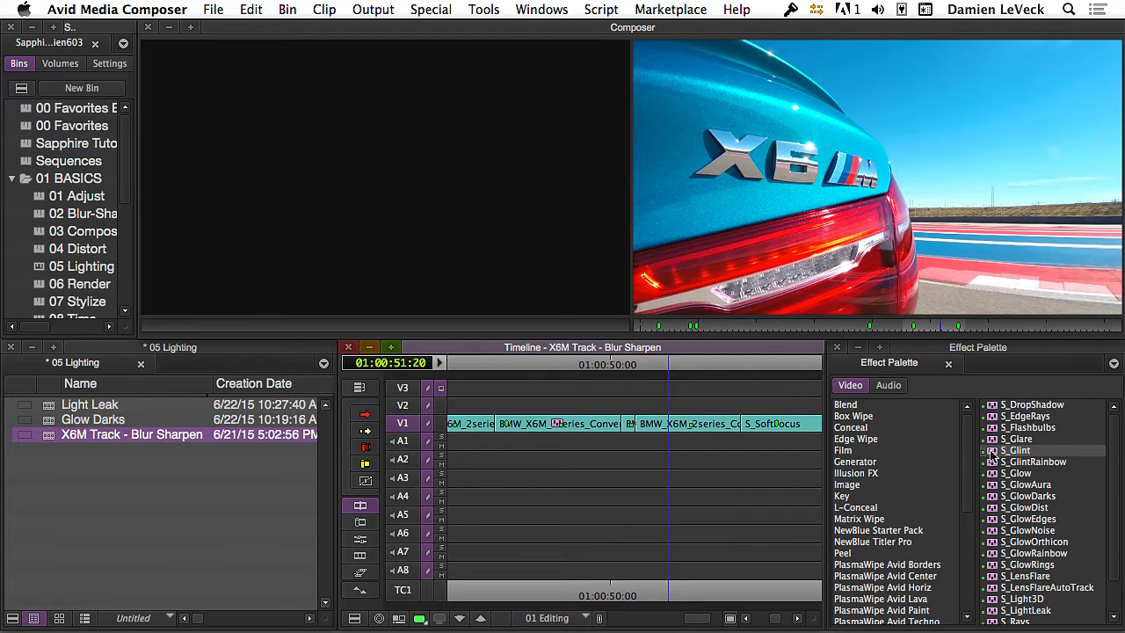
{"action": "left_click_drag", "start_coordinate": [992, 452], "coordinate": [699, 428]}
{"action": "key", "text": "shift+F10"}
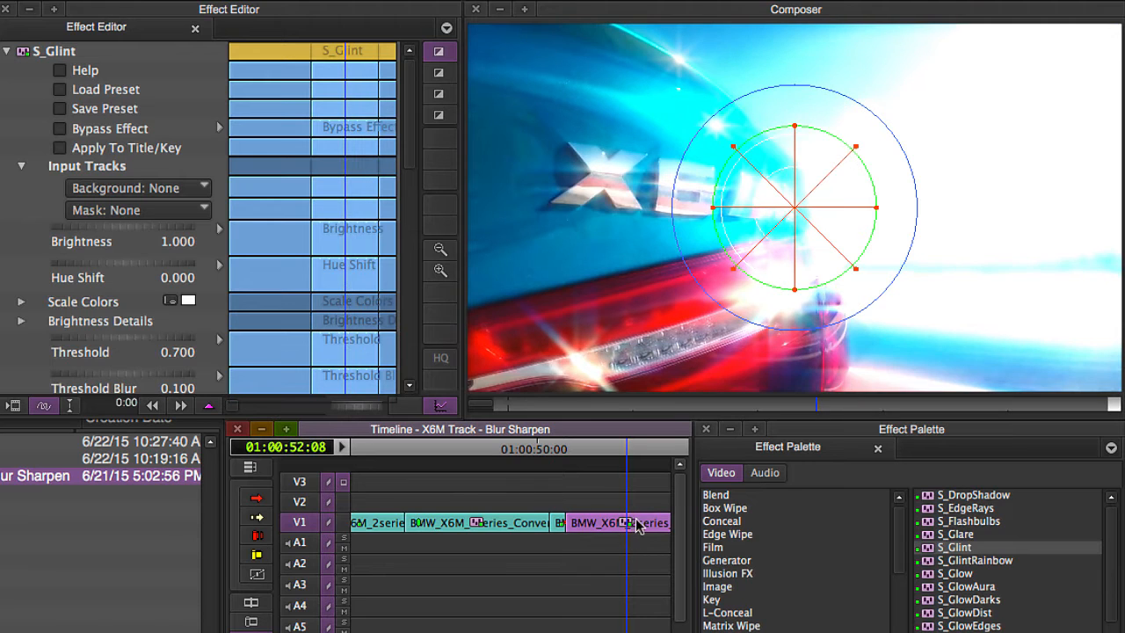
Raise the tail-light glint's Threshold to 0.920
{"action": "left_click", "coordinate": [216, 118]}
{"action": "scroll", "coordinate": [216, 118], "scroll_direction": "down", "scroll_amount": 3}
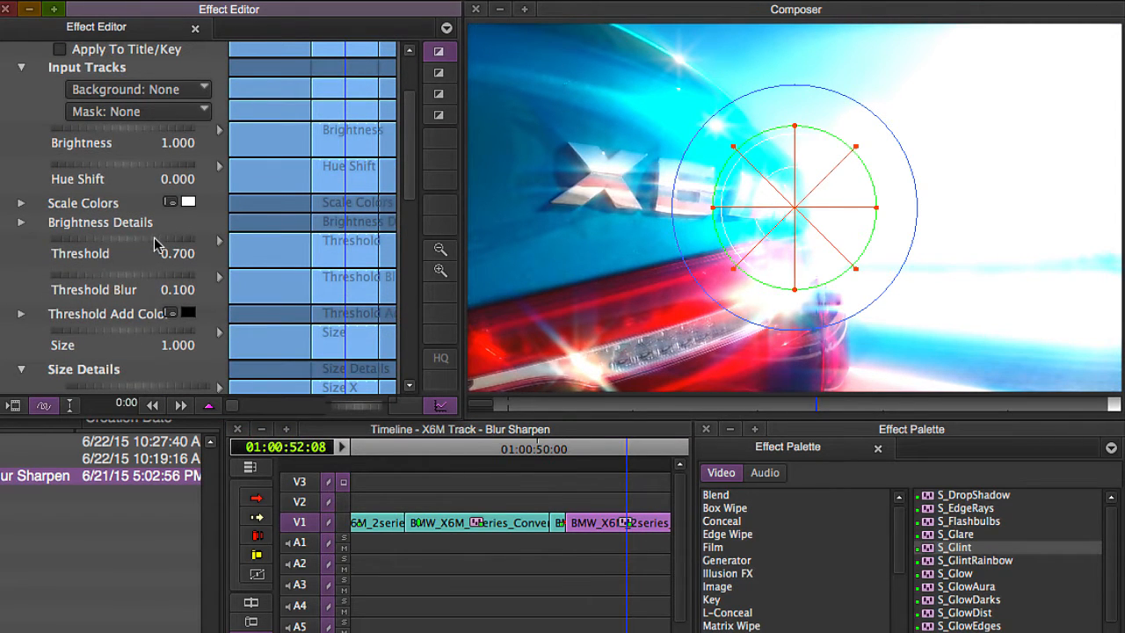
{"action": "left_click_drag", "start_coordinate": [155, 243], "coordinate": [376, 241]}
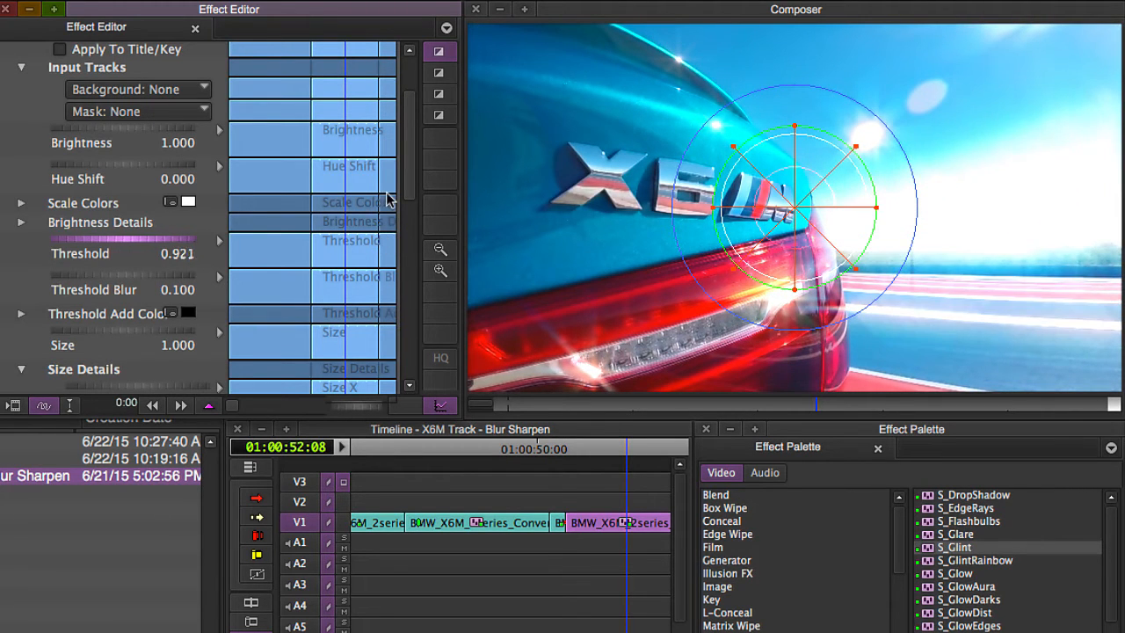
In the tail-light glint's Size Details, set Size X and Size Y to 0, Size Diag1 to 0.474 and Size Diag2 to 1.365
{"action": "scroll", "coordinate": [416, 180], "scroll_direction": "down", "scroll_amount": 5}
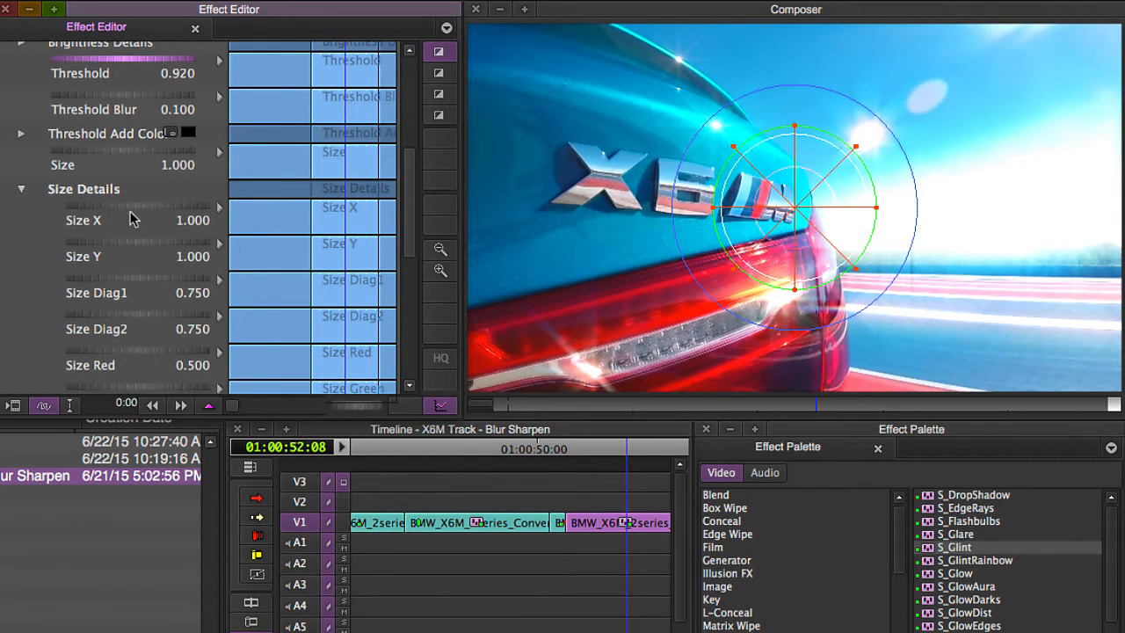
{"action": "left_click", "coordinate": [132, 208]}
{"action": "type", "text": "0"}
{"action": "key", "text": "Return"}
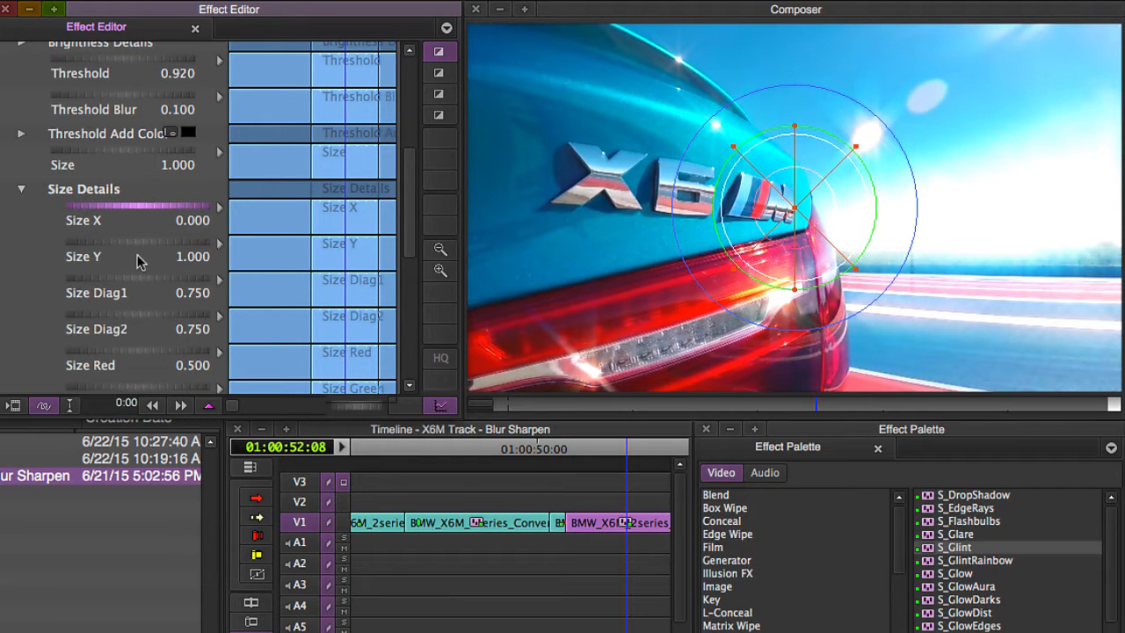
{"action": "left_click_drag", "start_coordinate": [114, 321], "coordinate": [339, 322]}
{"action": "left_click_drag", "start_coordinate": [150, 278], "coordinate": [45, 283]}
{"action": "left_click_drag", "start_coordinate": [146, 245], "coordinate": [1, 251]}
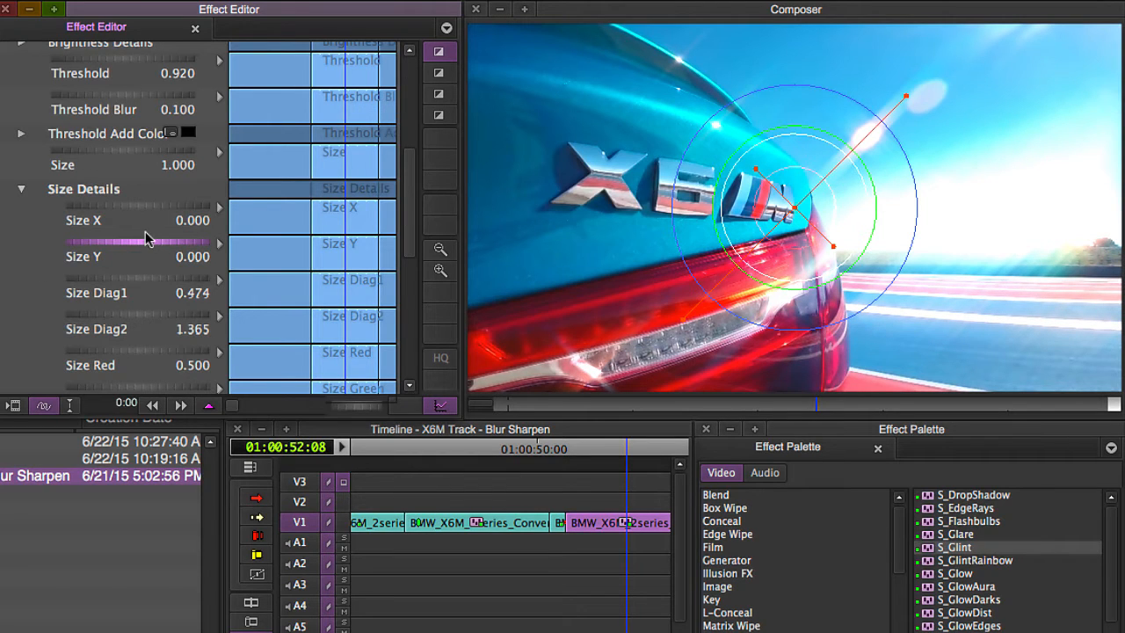
Set the tail-light glint's Hue Shift to 0.057 and Brightness to 2.728
{"action": "left_click_drag", "start_coordinate": [409, 215], "coordinate": [417, 161]}
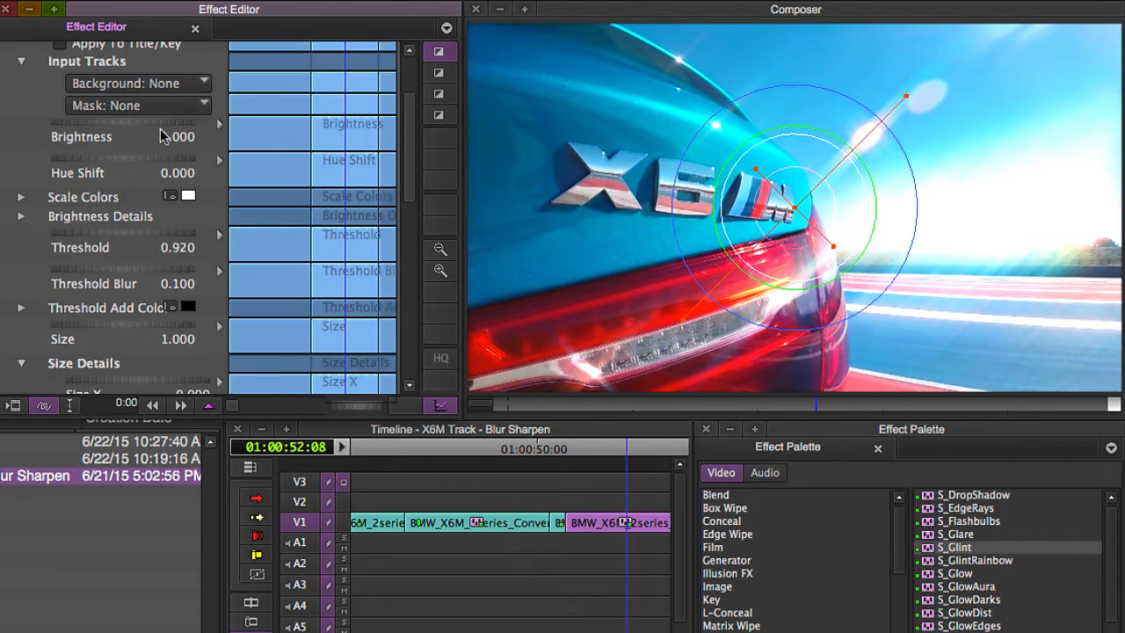
{"action": "mouse_move", "coordinate": [122, 159]}
{"action": "left_mouse_down"}
{"action": "mouse_move", "coordinate": [355, 174]}
{"action": "mouse_move", "coordinate": [111, 166]}
{"action": "left_mouse_up"}
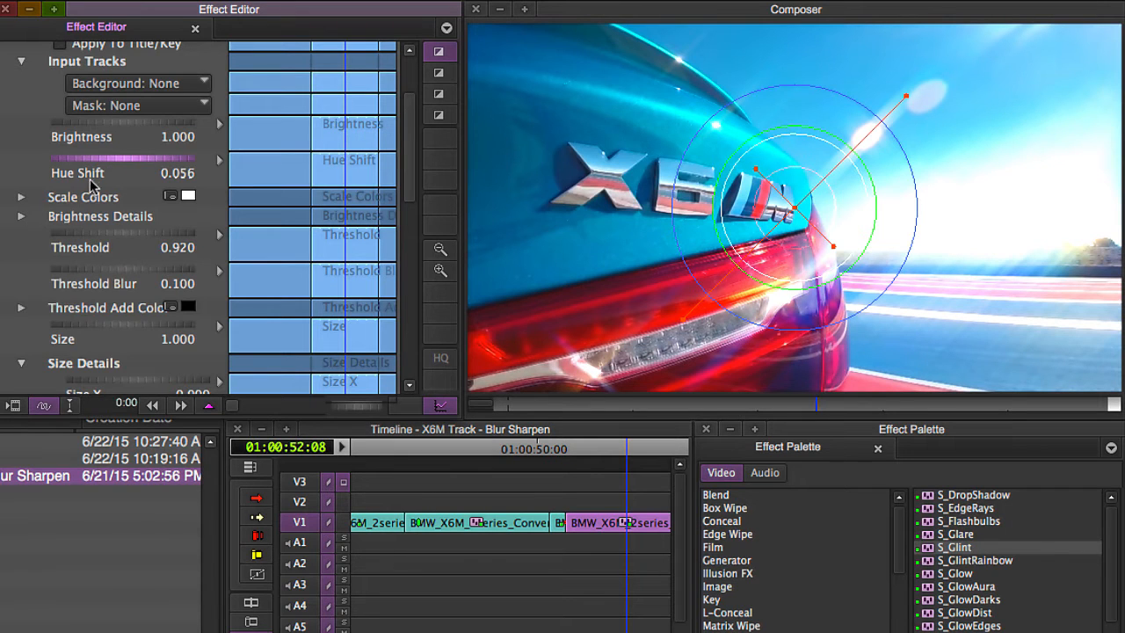
{"action": "left_click_drag", "start_coordinate": [77, 125], "coordinate": [659, 158]}
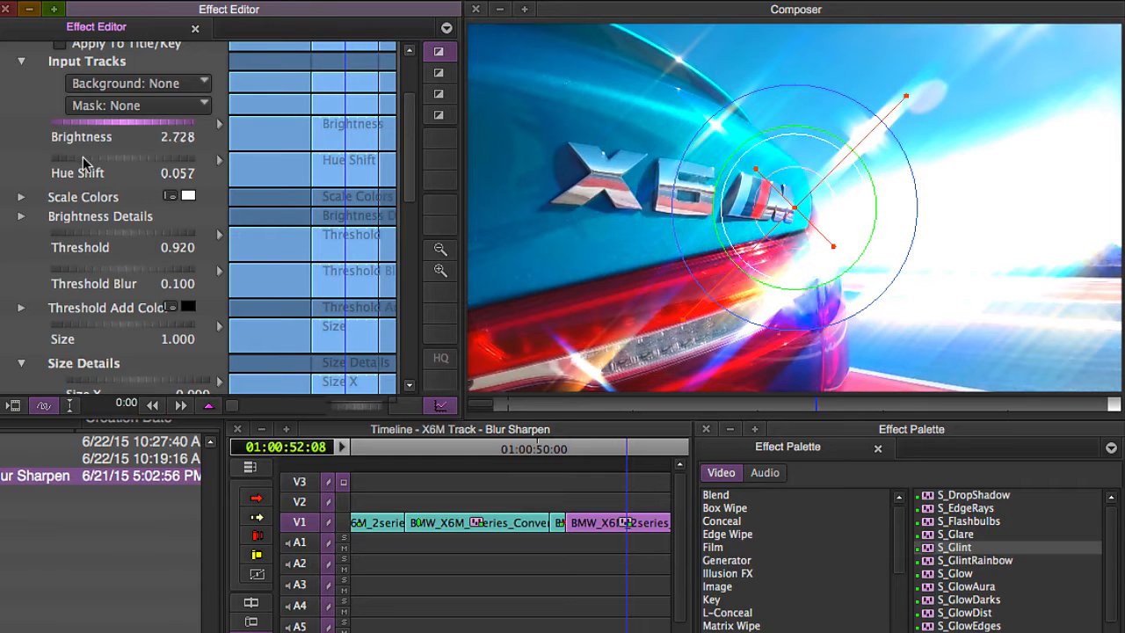
Set the tail-light glint's Hue Shift to 1.000 and Threshold to 0.979, and play the shot from near its start
{"action": "left_click_drag", "start_coordinate": [84, 163], "coordinate": [1083, 246]}
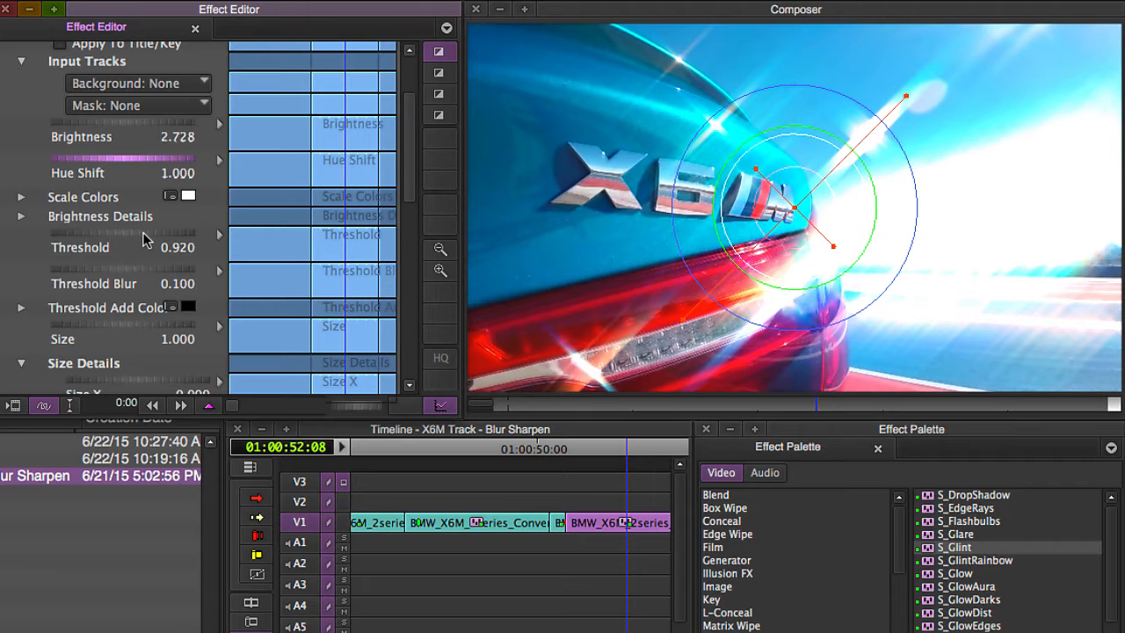
{"action": "left_click_drag", "start_coordinate": [145, 239], "coordinate": [210, 237]}
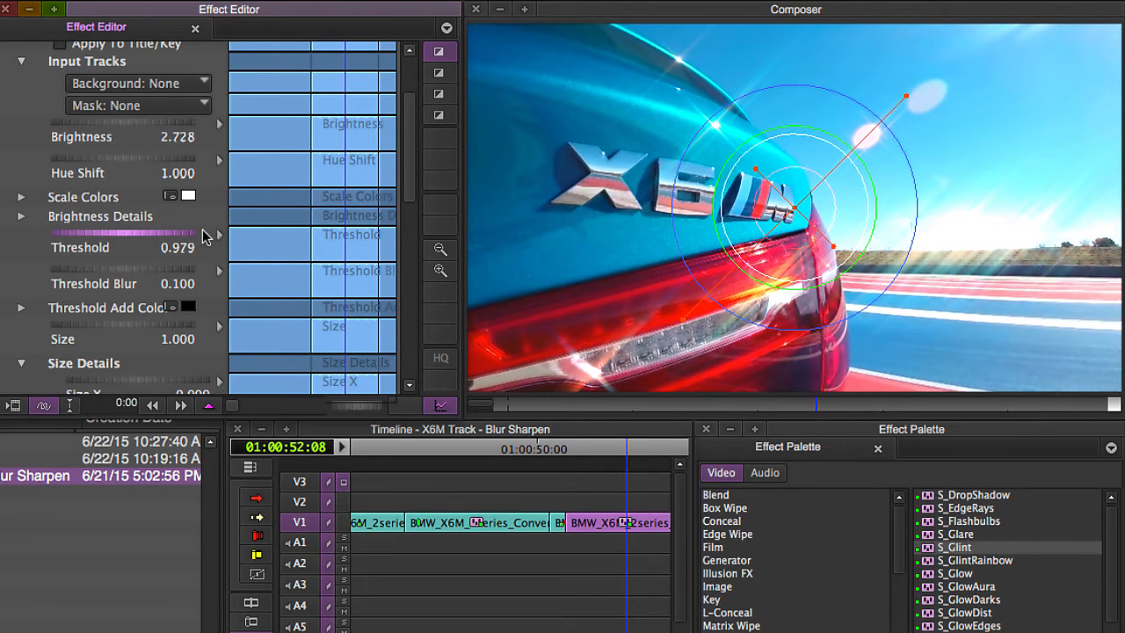
{"action": "left_click", "coordinate": [517, 405]}
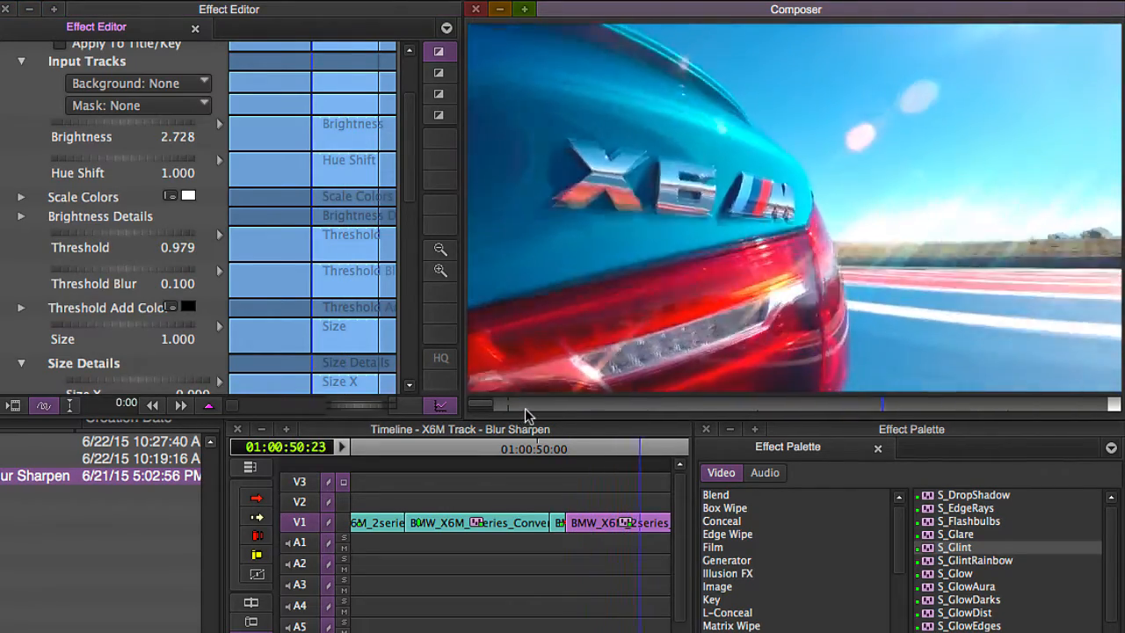
Set the tail-light glint's Threshold Blur to 0.187 and play the shot from its start to check the softened glints
{"action": "left_click_drag", "start_coordinate": [948, 406], "coordinate": [708, 413]}
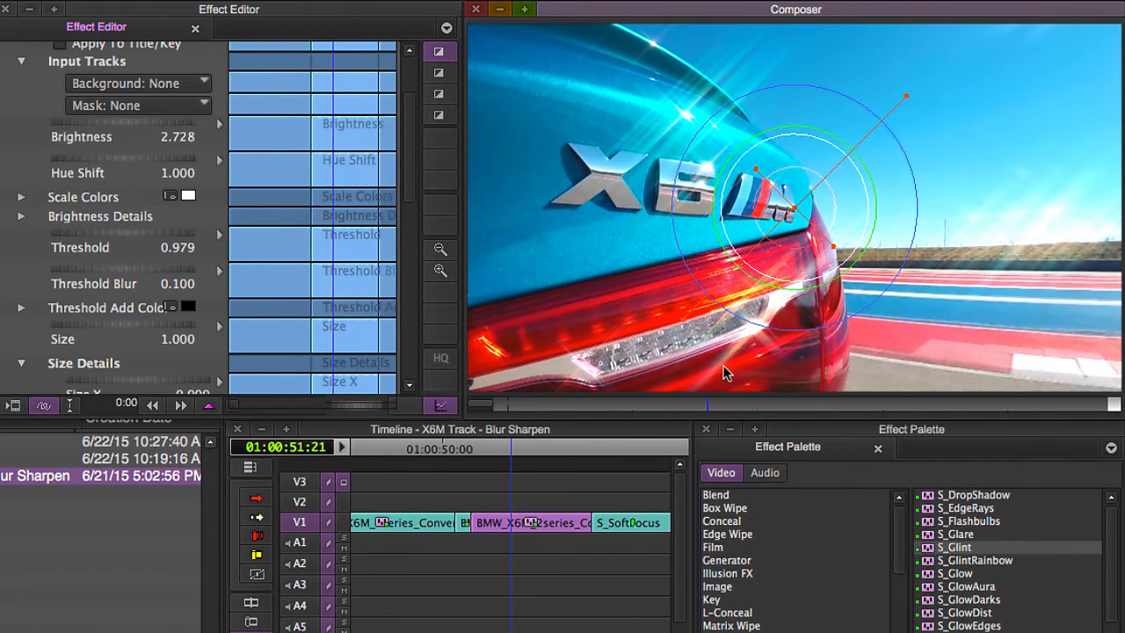
{"action": "left_click", "coordinate": [89, 268]}
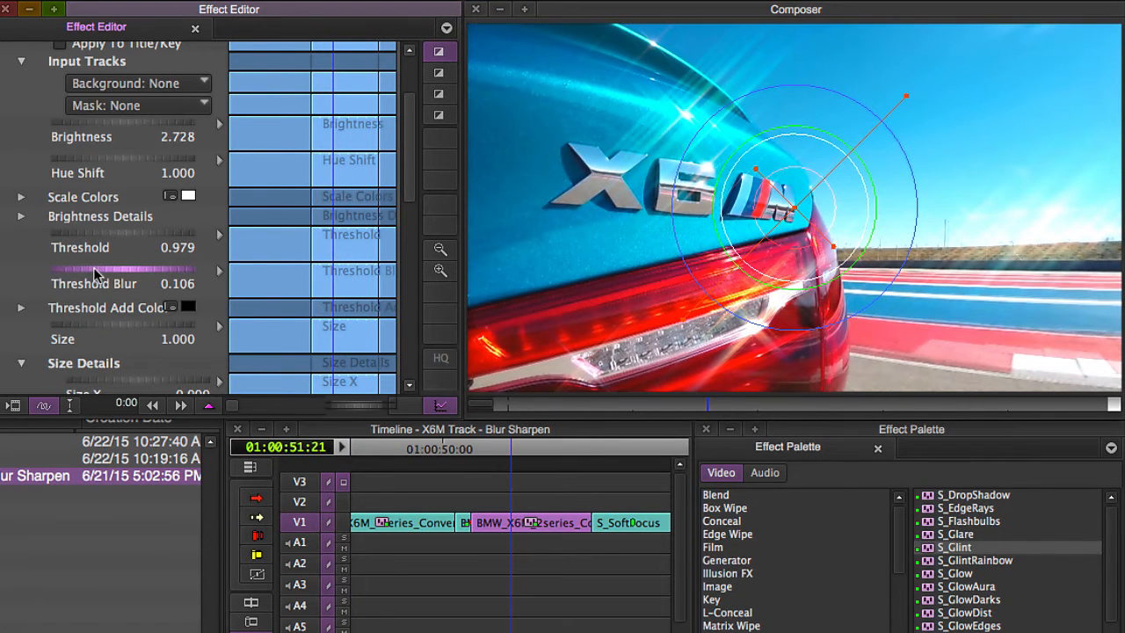
{"action": "left_click_drag", "start_coordinate": [95, 273], "coordinate": [149, 272]}
{"action": "left_click", "coordinate": [510, 405]}
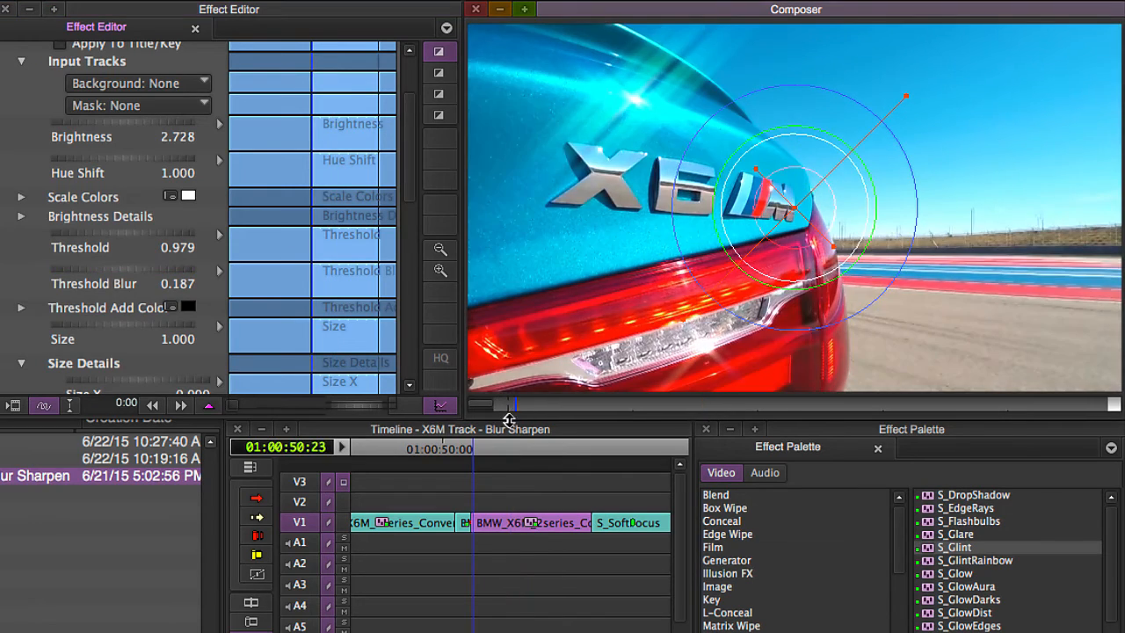
{"action": "key", "text": "space"}
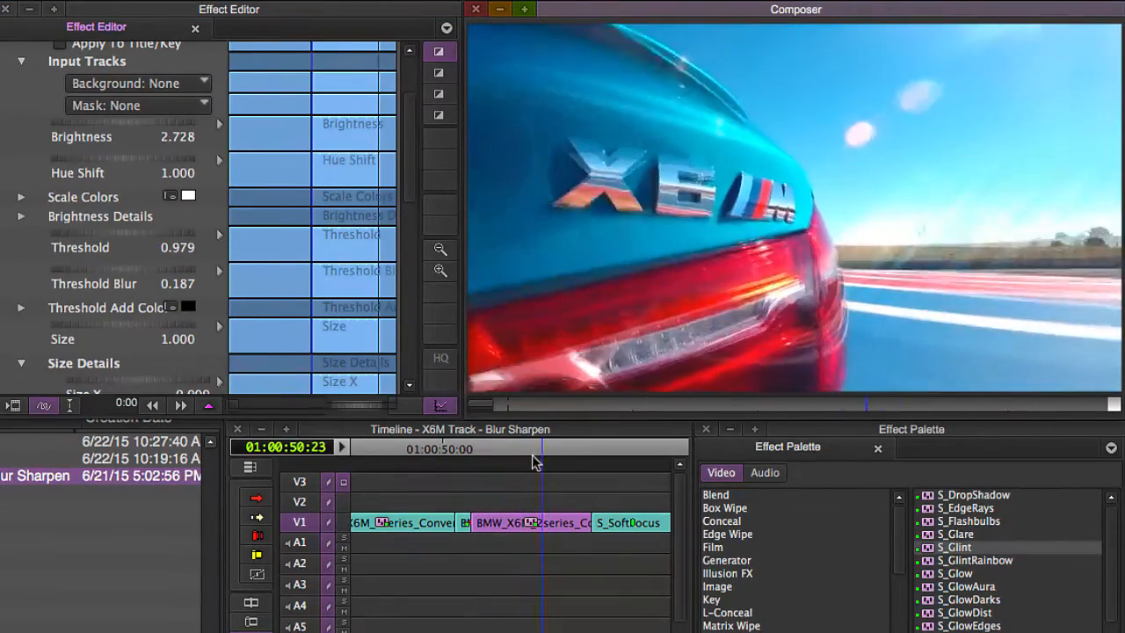
{"action": "left_click", "coordinate": [520, 406]}
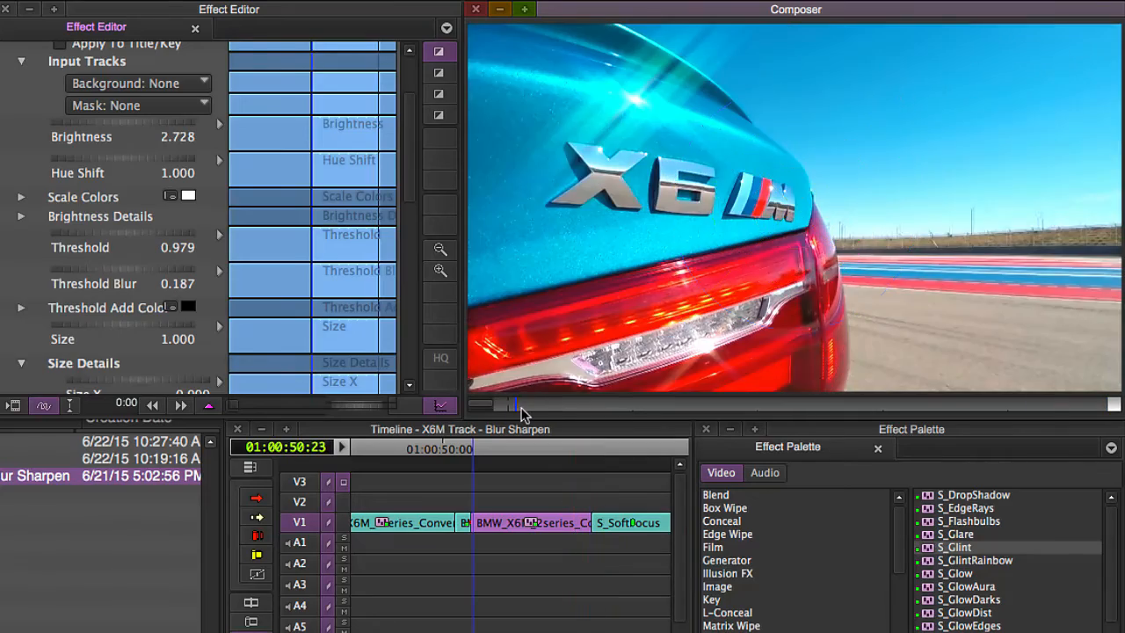
{"action": "key", "text": "space"}
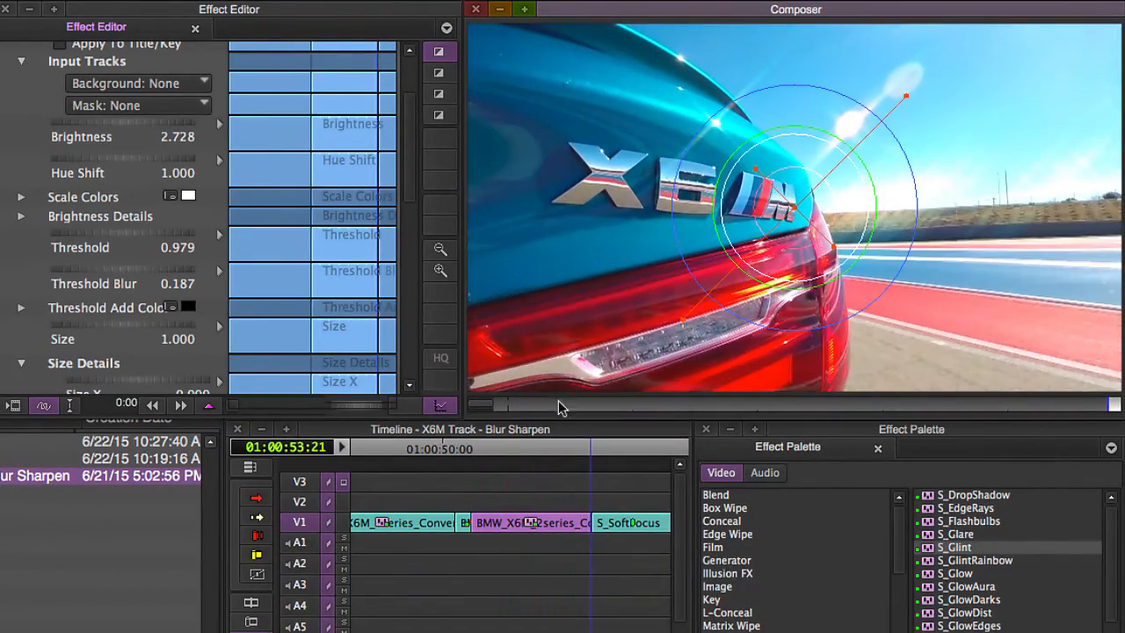
Compare the tail-light shot's opening with the glint bypassed and enabled, leaving the effect enabled, and play it back
{"action": "left_click", "coordinate": [526, 407]}
{"action": "left_click_drag", "start_coordinate": [410, 145], "coordinate": [431, 27]}
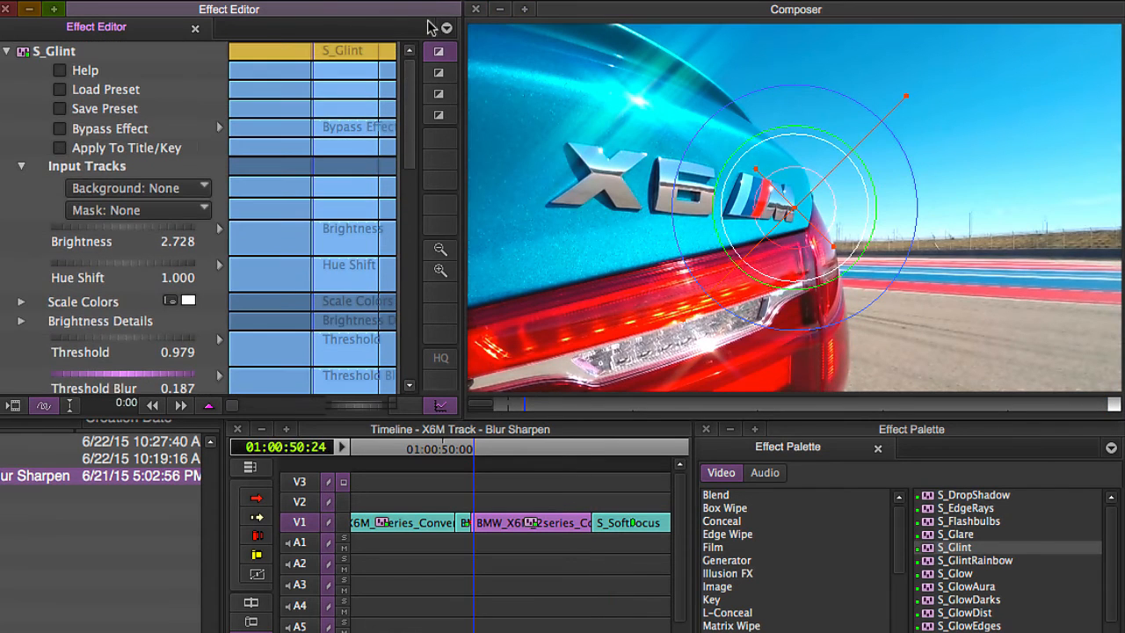
{"action": "left_click", "coordinate": [60, 130]}
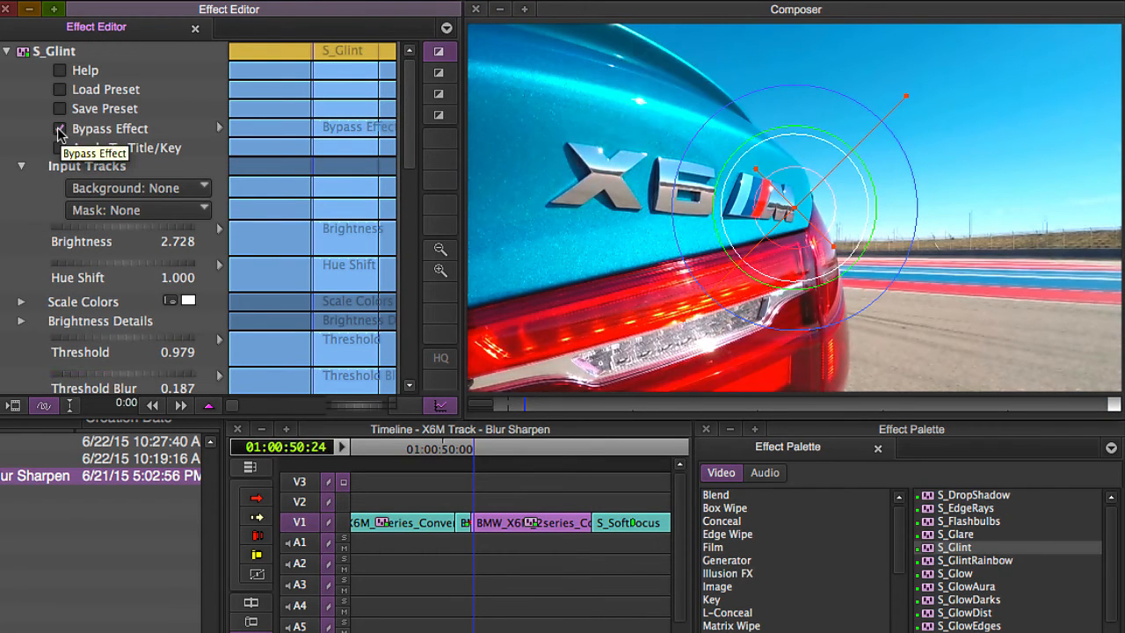
{"action": "left_click", "coordinate": [58, 131]}
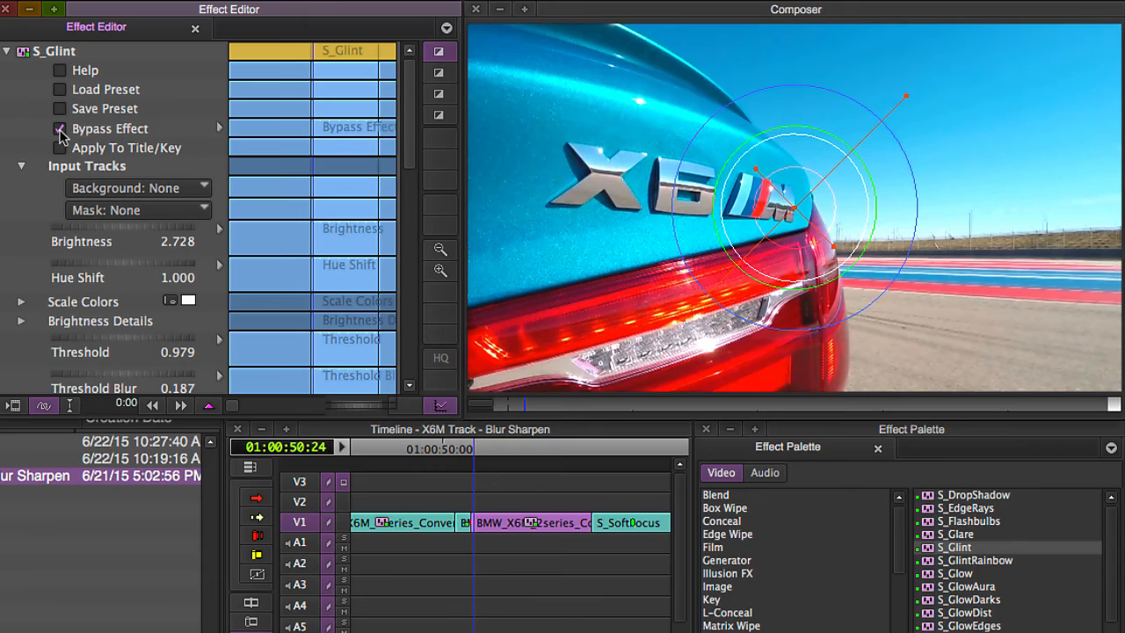
{"action": "left_click", "coordinate": [61, 131]}
{"action": "key", "text": "space"}
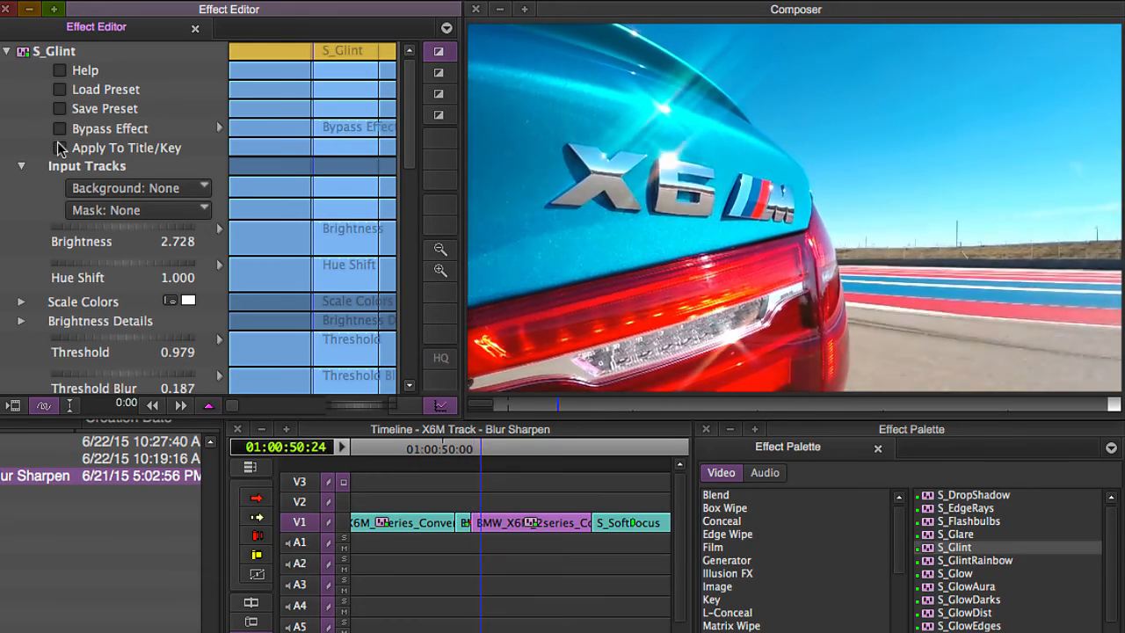